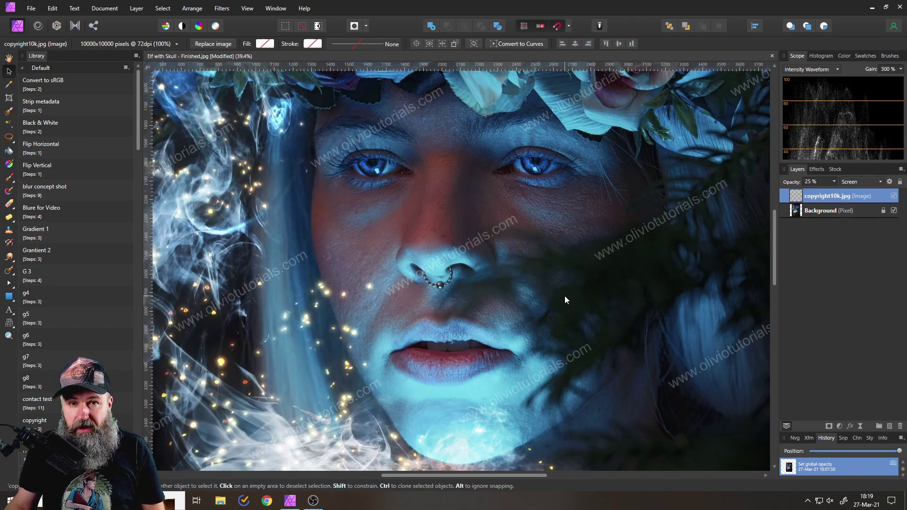
# Step: Create a new transparent document 10000 px wide and 10000 px high
pyautogui.click(34, 7)
pyautogui.click(27, 28)
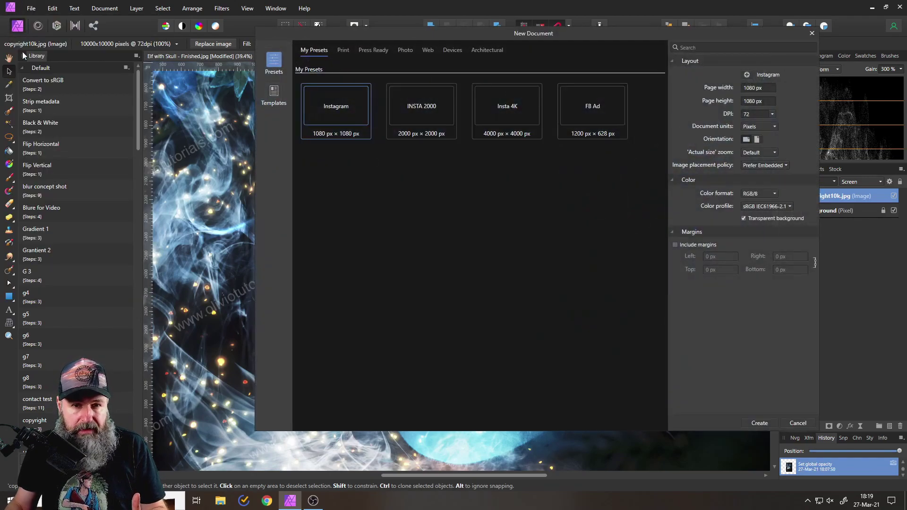
pyautogui.moveTo(466, 34); pyautogui.dragTo(290, 64)
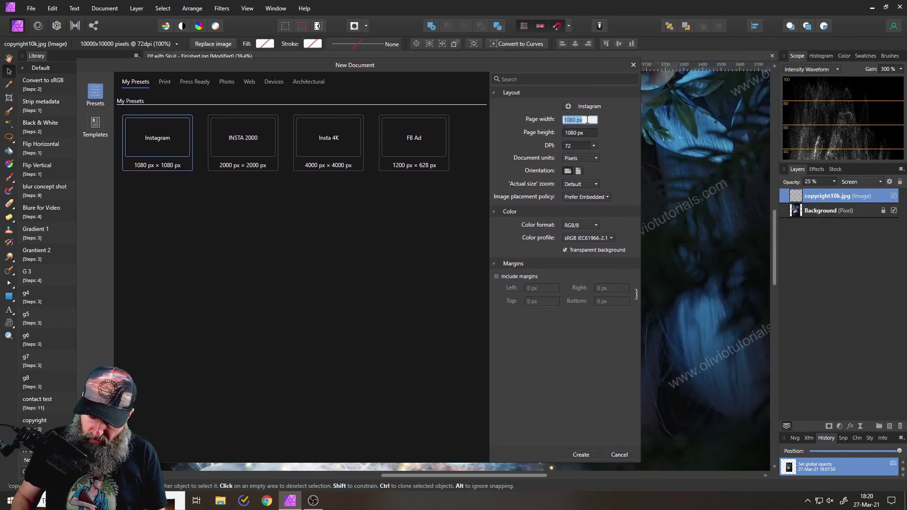
pyautogui.write('10000')
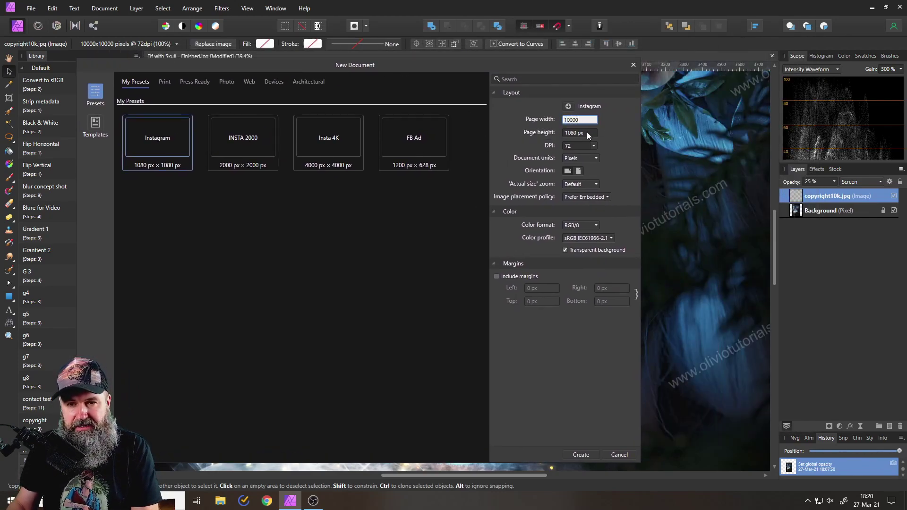
pyautogui.press('Tab')
pyautogui.write('10000')
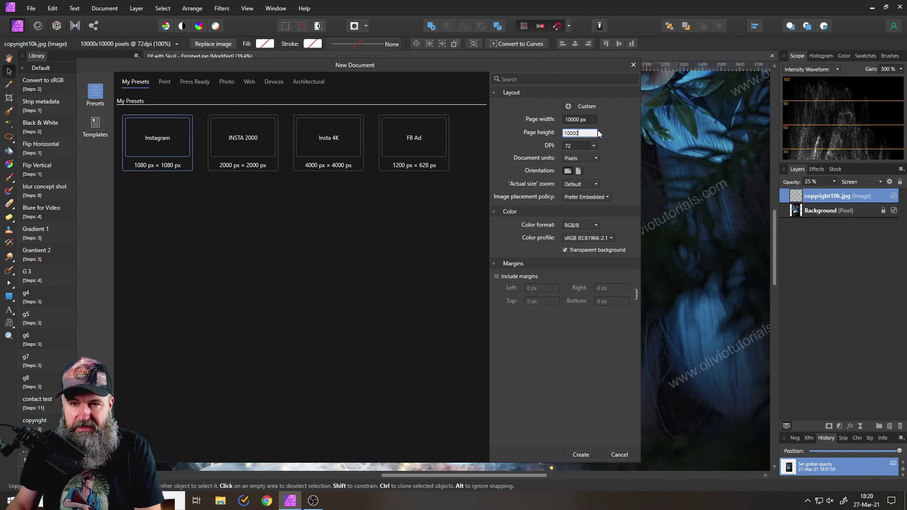
pyautogui.click(592, 122)
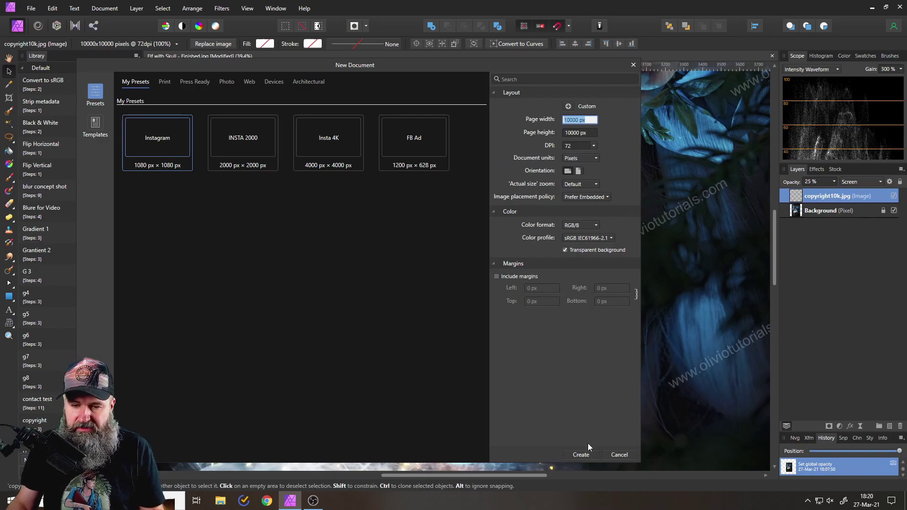
pyautogui.click(580, 454)
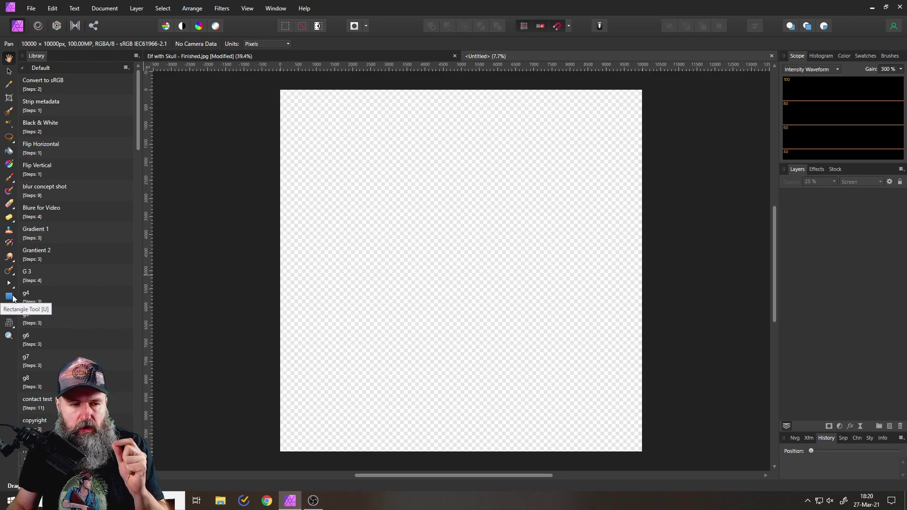
# Step: Draw a rectangle covering the whole page and give it a black fill
pyautogui.click(9, 296)
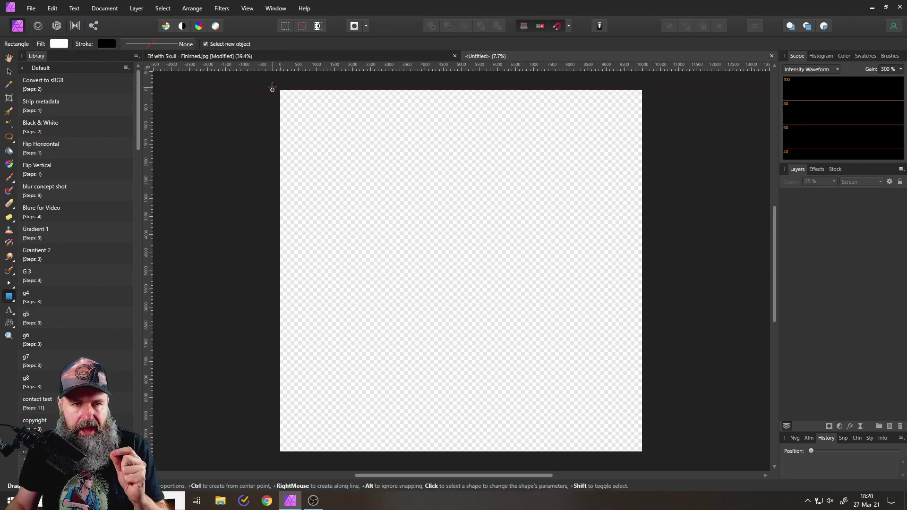
pyautogui.moveTo(270, 83)
pyautogui.mouseDown()
pyautogui.moveTo(348, 201)
pyautogui.moveTo(590, 432)
pyautogui.moveTo(654, 467)
pyautogui.moveTo(655, 452)
pyautogui.mouseUp()
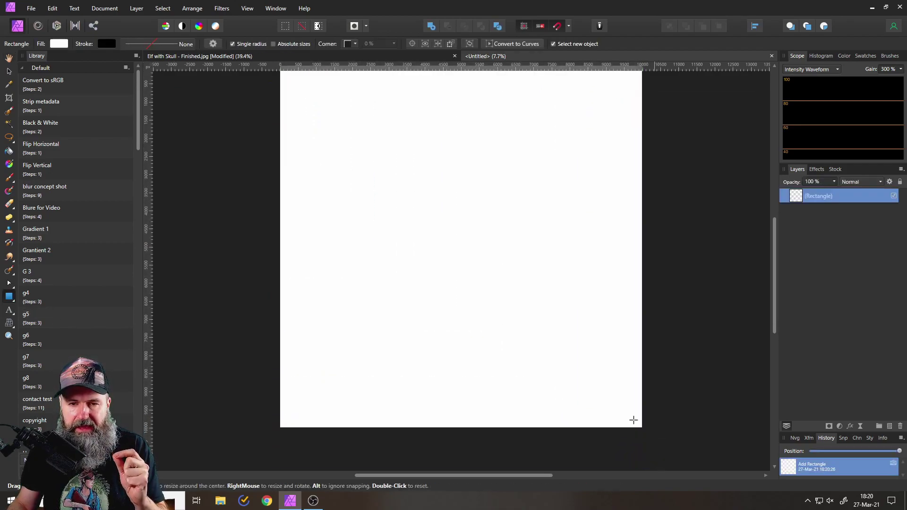
pyautogui.scroll(2, 547, 246)
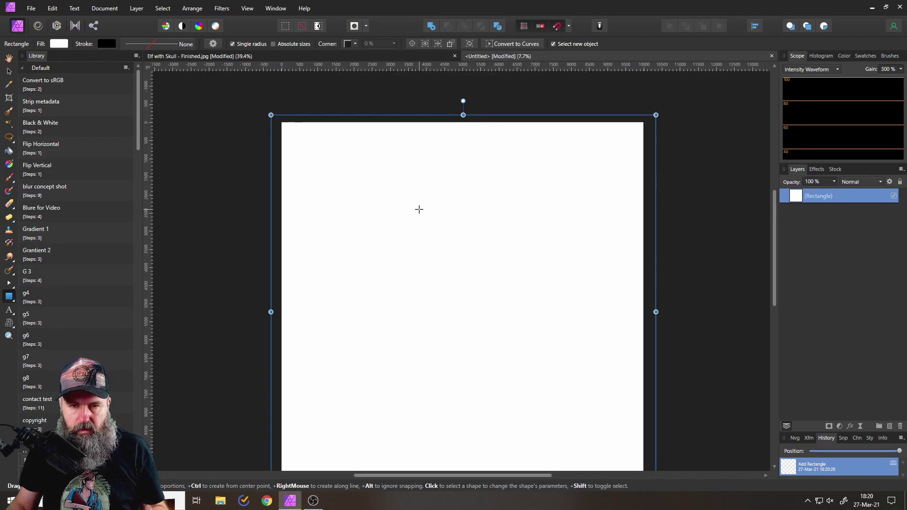
pyautogui.click(58, 44)
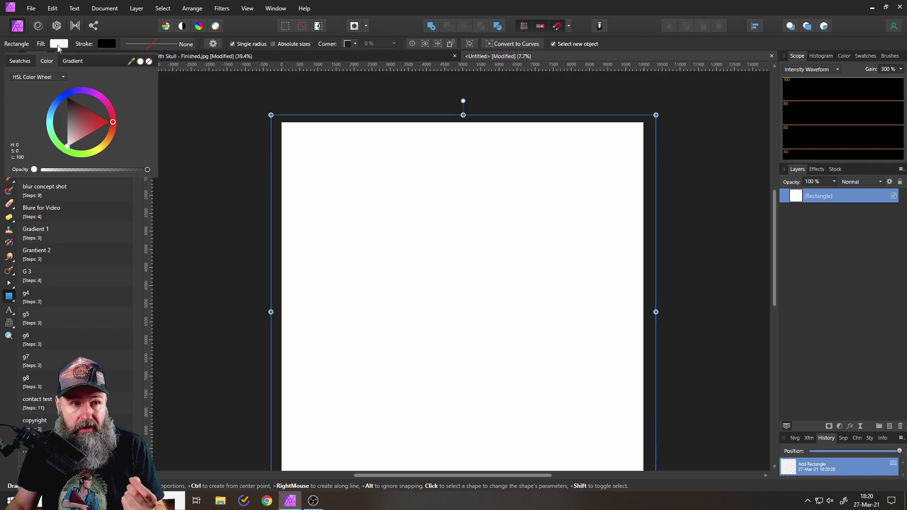
pyautogui.click(74, 121)
pyautogui.moveTo(74, 121); pyautogui.dragTo(64, 79)
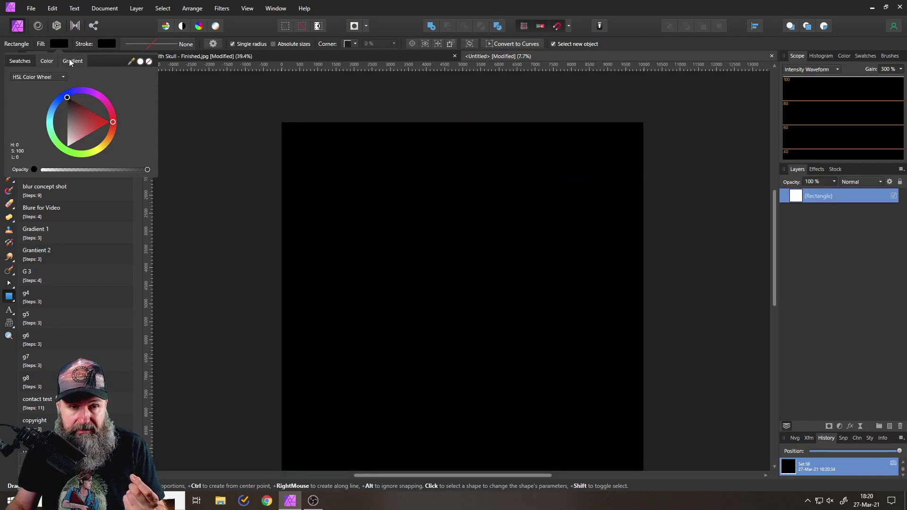
pyautogui.click(59, 45)
# Step: Hide the page-sized rectangle and draw a smaller black rectangle, about 2438 × 821 px
pyautogui.scroll(1, 399, 243)
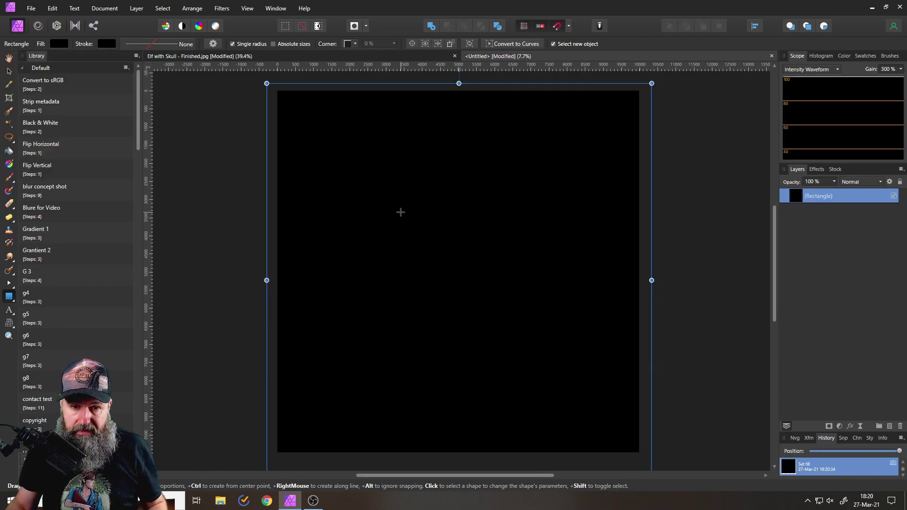
pyautogui.scroll(1, 430, 235)
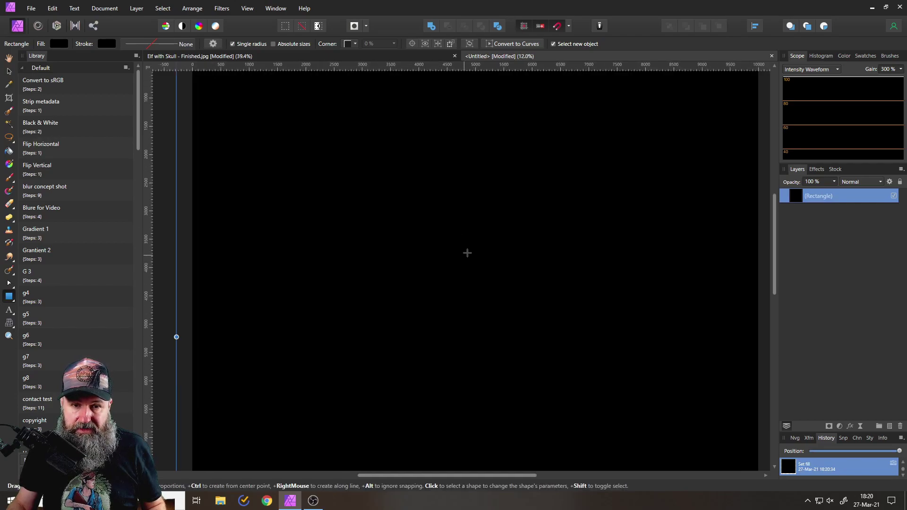
pyautogui.scroll(-1, 477, 252)
pyautogui.scroll(-1, 488, 243)
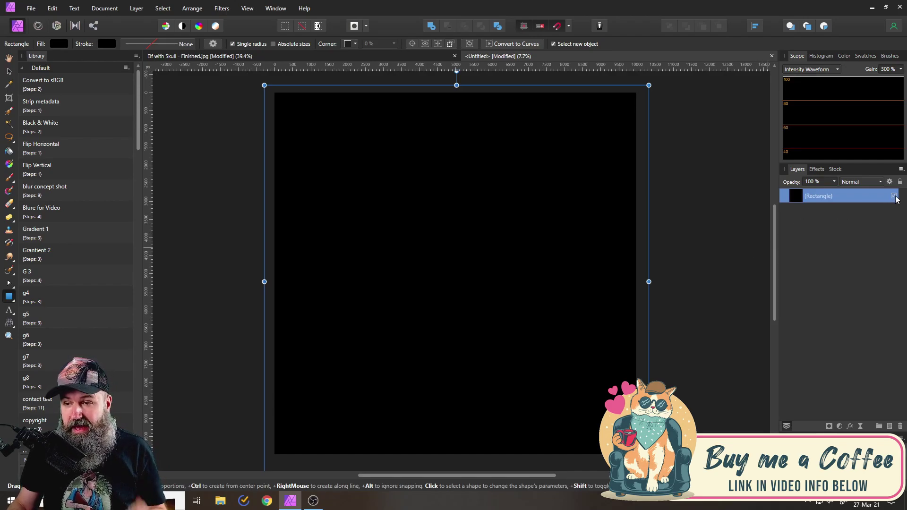
pyautogui.click(894, 197)
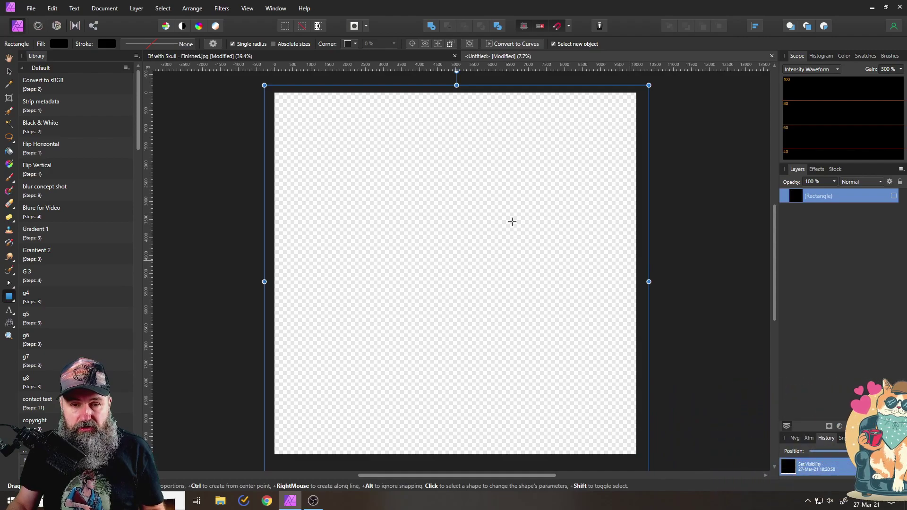
pyautogui.moveTo(335, 179); pyautogui.dragTo(424, 210)
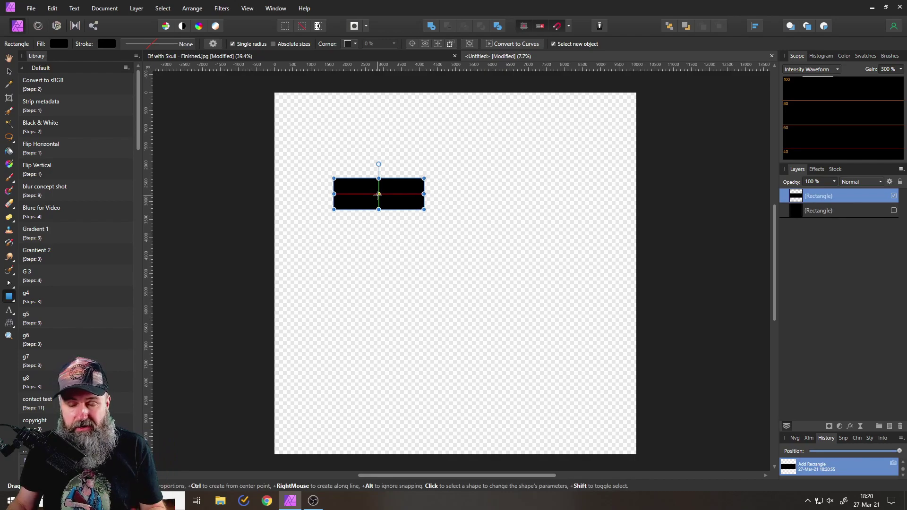
pyautogui.scroll(2, 380, 195)
pyautogui.scroll(2, 387, 198)
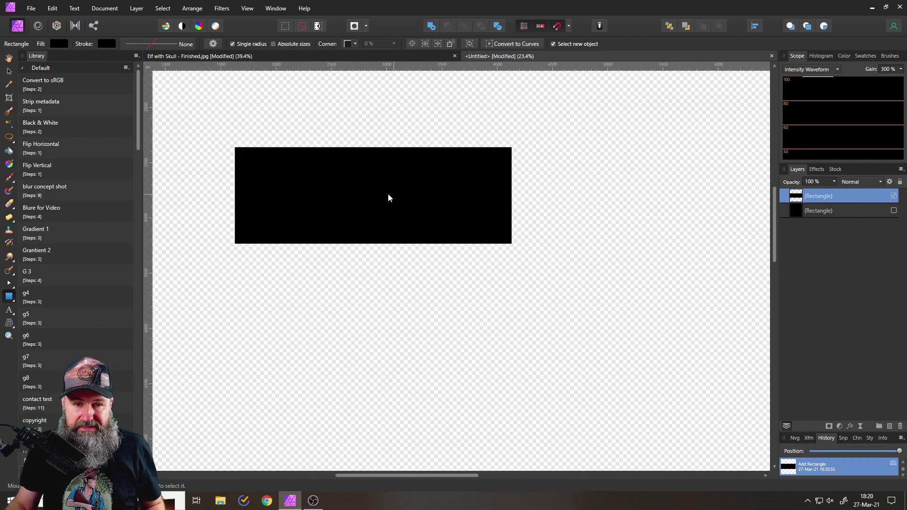
pyautogui.scroll(1, 386, 195)
pyautogui.moveTo(381, 200); pyautogui.dragTo(452, 217)
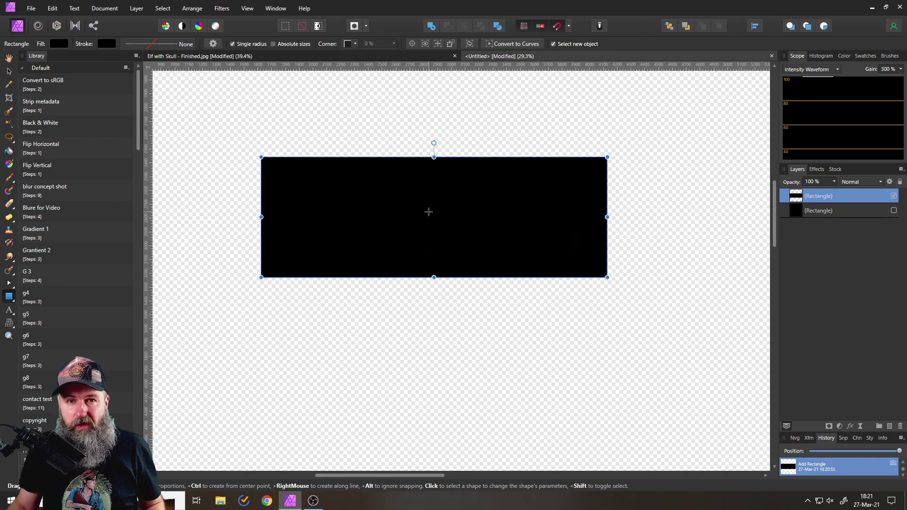
pyautogui.click(9, 311)
pyautogui.moveTo(289, 189); pyautogui.dragTo(334, 236)
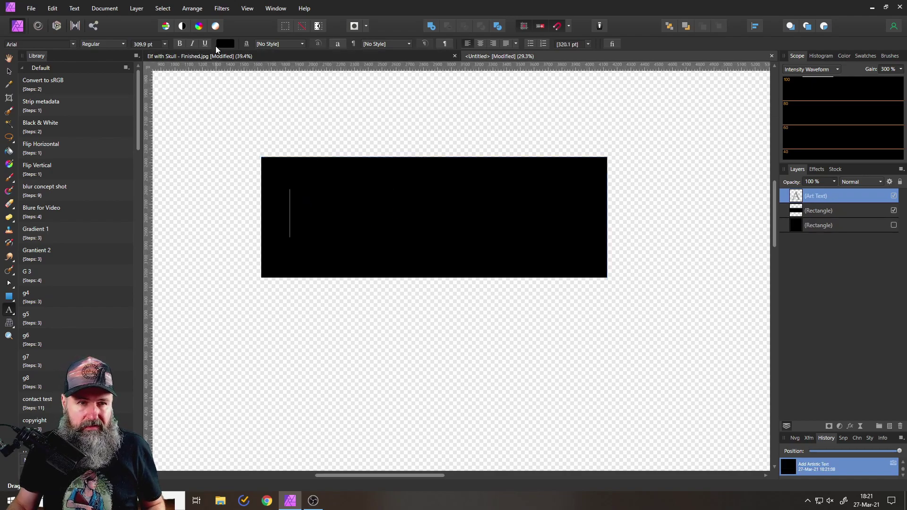
pyautogui.click(224, 42)
pyautogui.moveTo(217, 127); pyautogui.dragTo(203, 192)
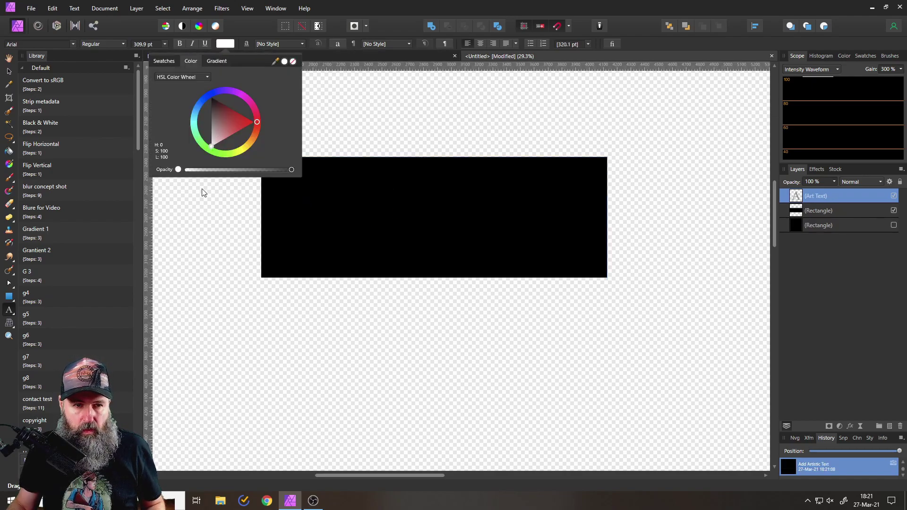
pyautogui.click(226, 46)
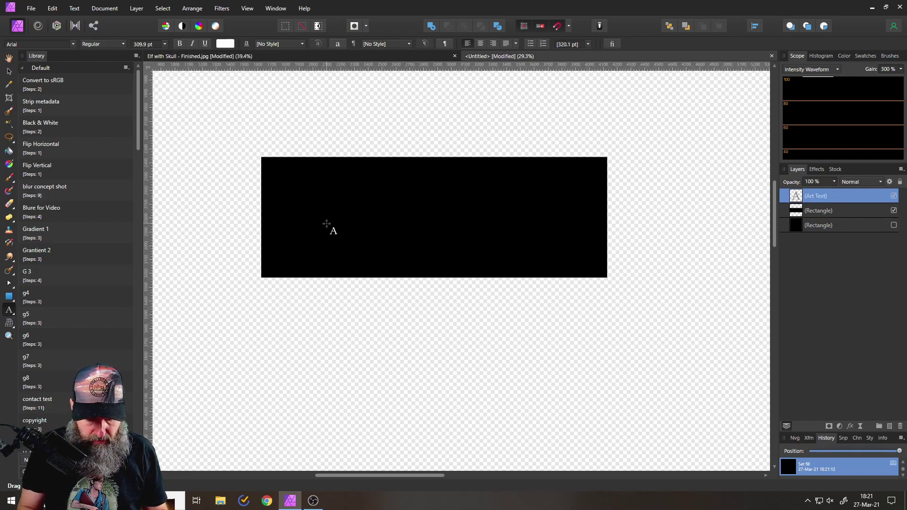
pyautogui.write('WWw.oliviotutorials.com')
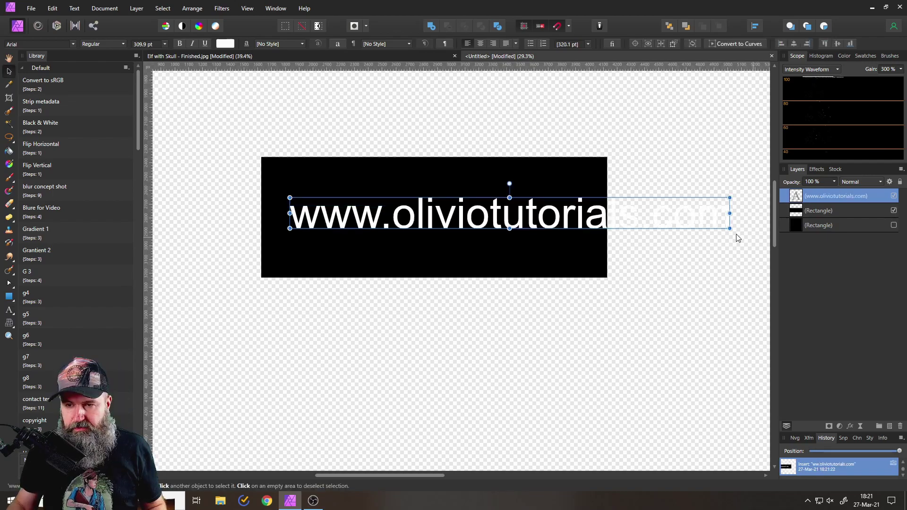
pyautogui.moveTo(730, 229); pyautogui.dragTo(559, 217)
pyautogui.moveTo(483, 212); pyautogui.dragTo(491, 220)
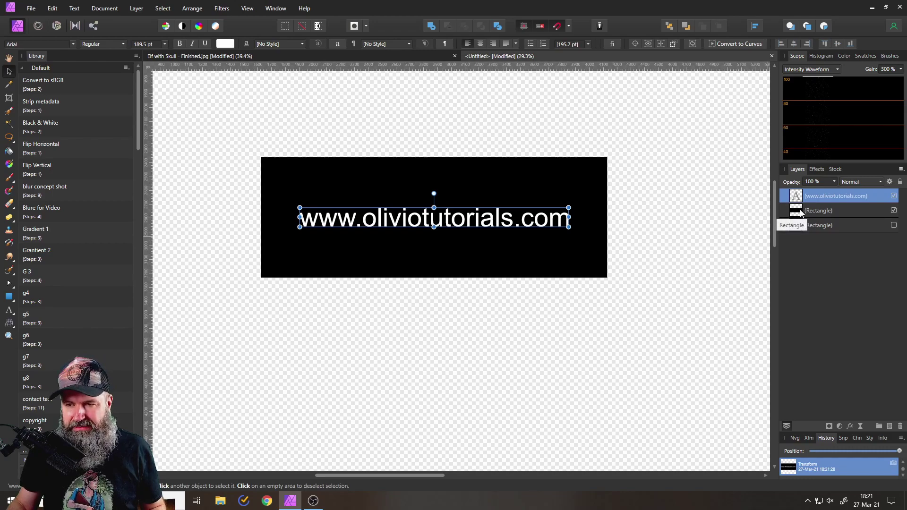
# Step: Select the text and rectangle together and align them centre and middle
pyautogui.keyDown('shift'); pyautogui.click(797, 211); pyautogui.keyUp('shift')
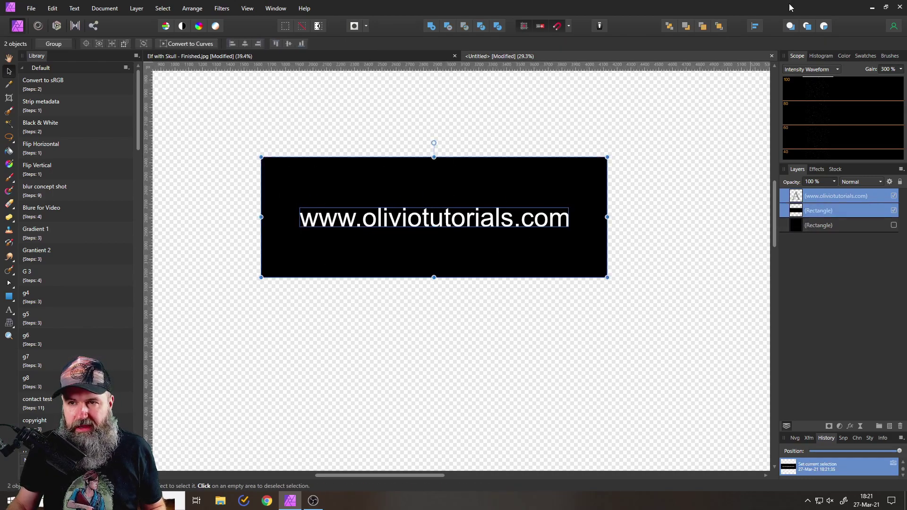
pyautogui.click(756, 27)
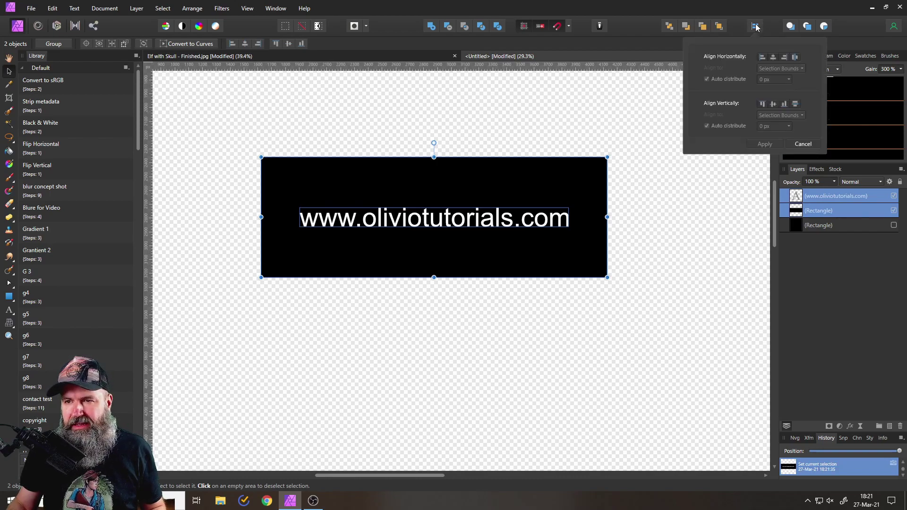
pyautogui.click(774, 56)
pyautogui.click(773, 103)
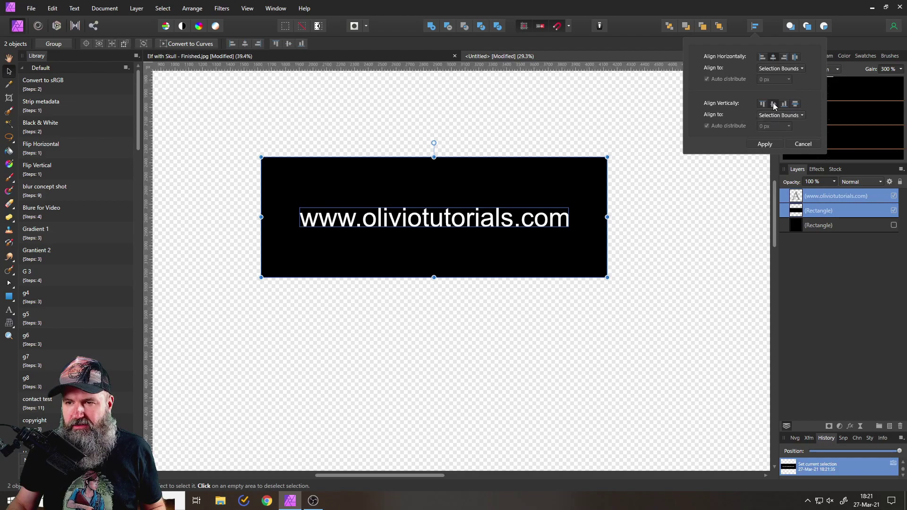
pyautogui.click(766, 144)
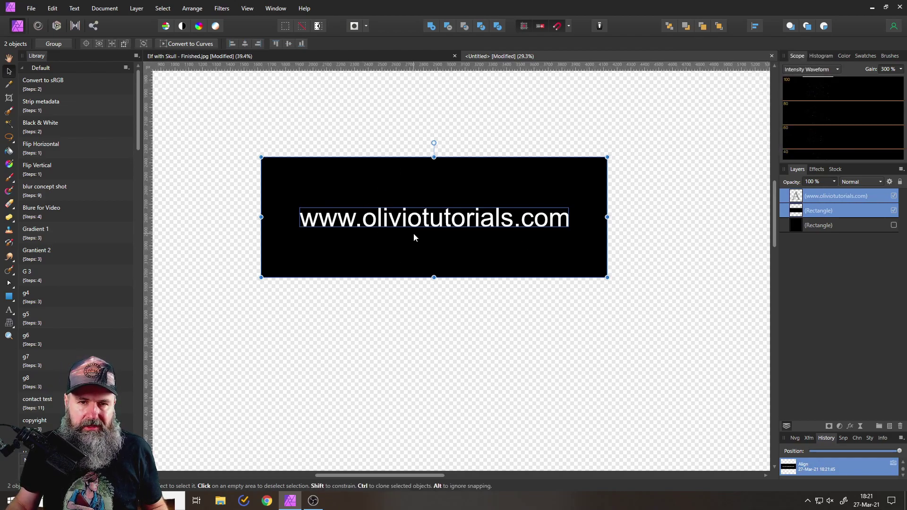
# Step: Look at the Elf with Skull image, then return to the untitled banner document
pyautogui.scroll(-3, 477, 237)
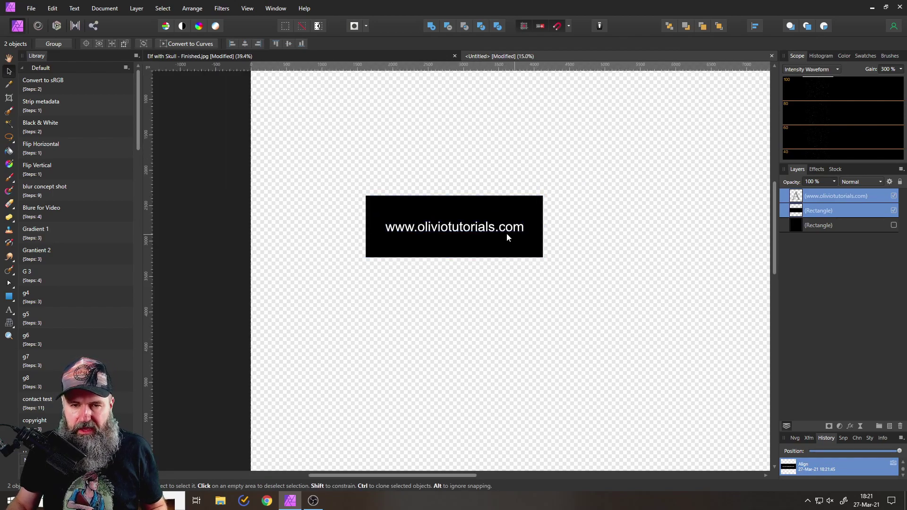
pyautogui.hscroll(2, 508, 235)
pyautogui.click(395, 54)
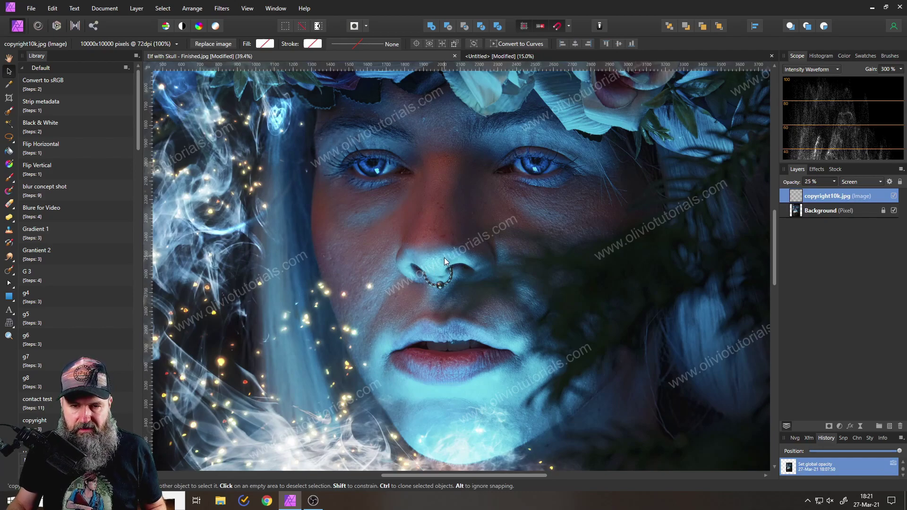
pyautogui.click(523, 56)
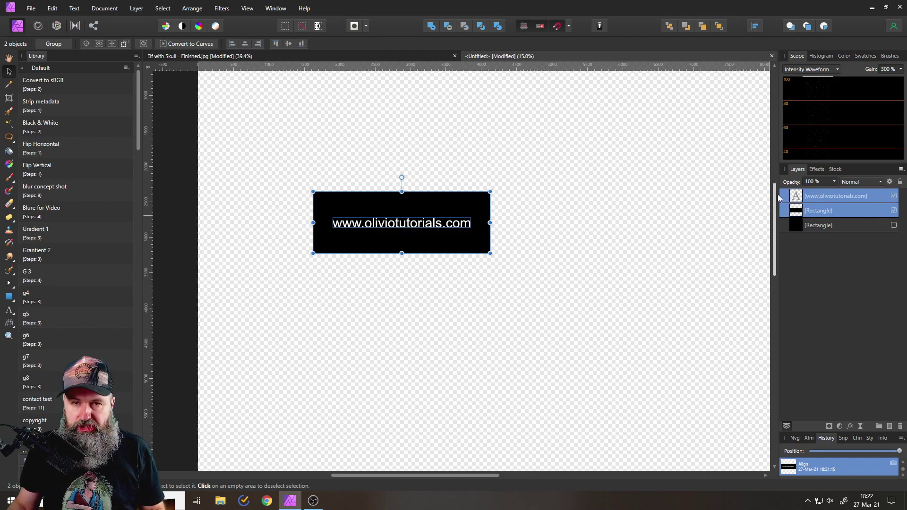
# Step: Group the text with its rectangle and duplicate the banner into a 2×2 grid
pyautogui.hotkey('ctrl', 'g')
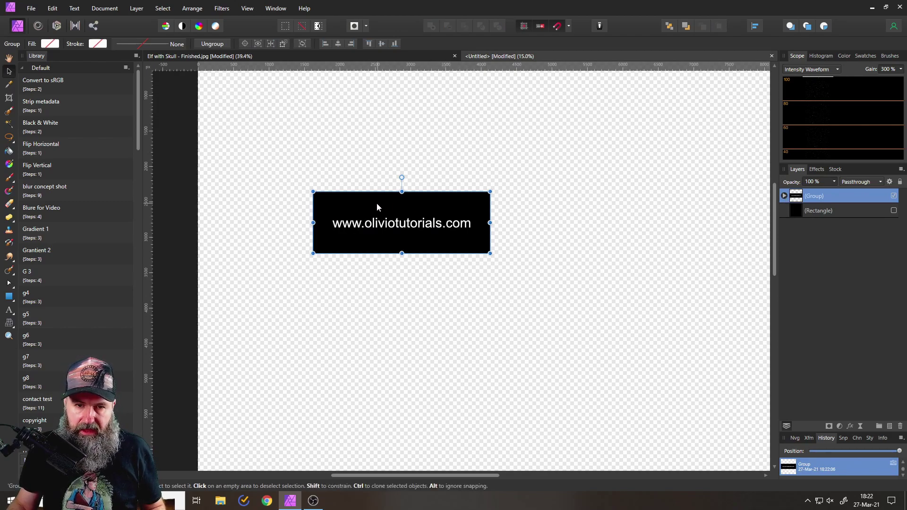
pyautogui.moveTo(366, 203)
pyautogui.mouseDown()
pyautogui.moveTo(566, 205)
pyautogui.moveTo(540, 204)
pyautogui.mouseUp()
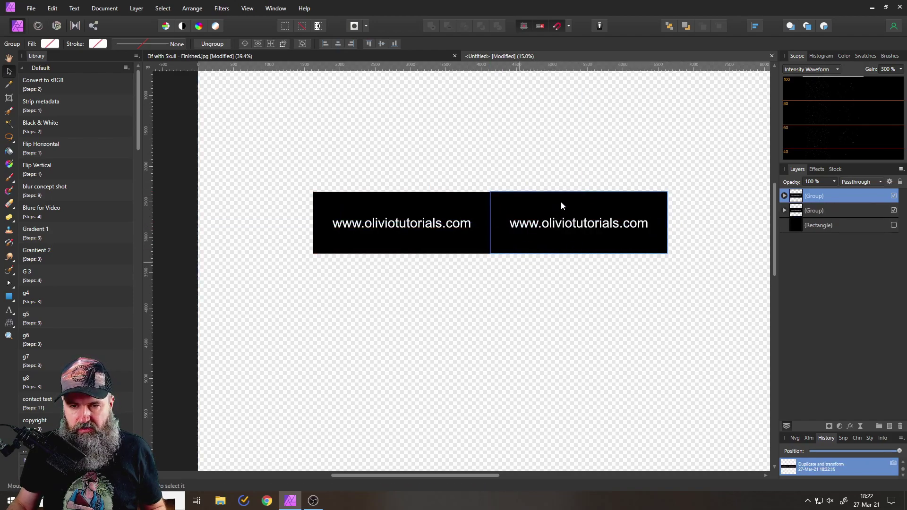
pyautogui.doubleClick(561, 203)
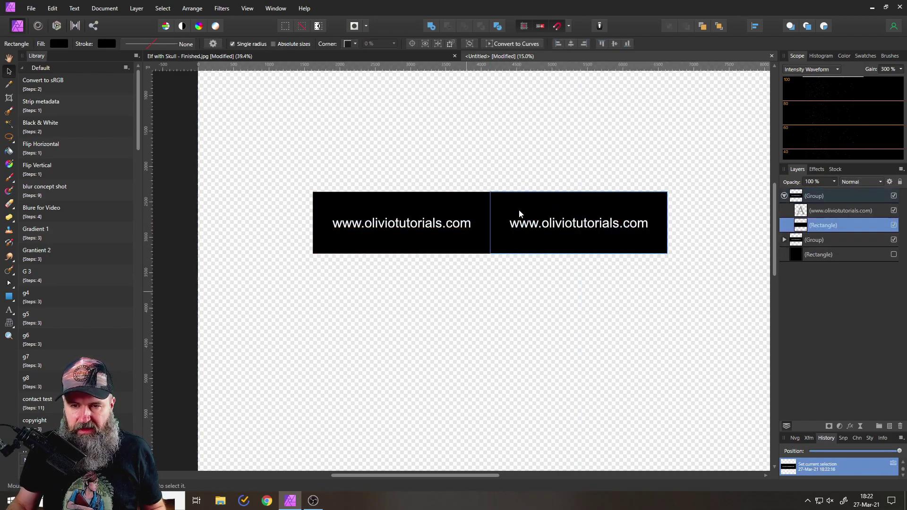
pyautogui.moveTo(518, 211); pyautogui.dragTo(488, 312)
# Step: Hide the website text in the top-right and bottom-left banners
pyautogui.click(546, 234)
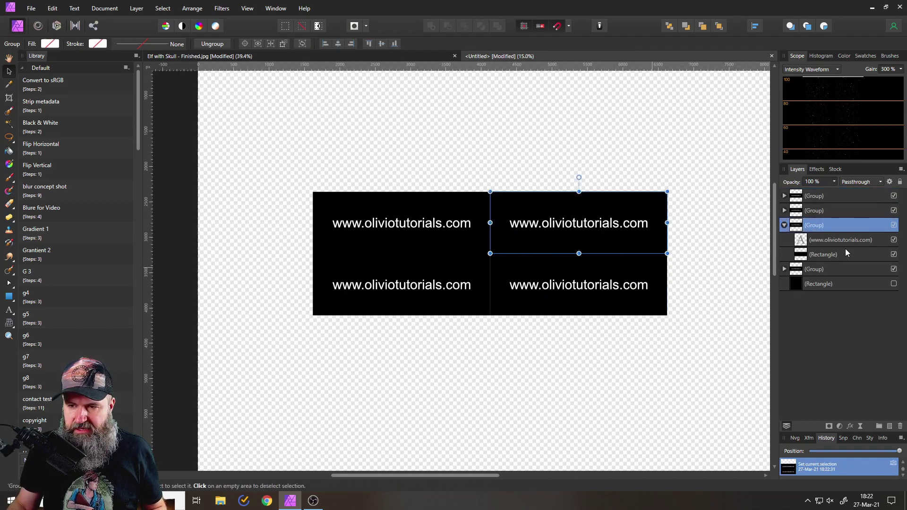
pyautogui.click(894, 240)
pyautogui.click(430, 281)
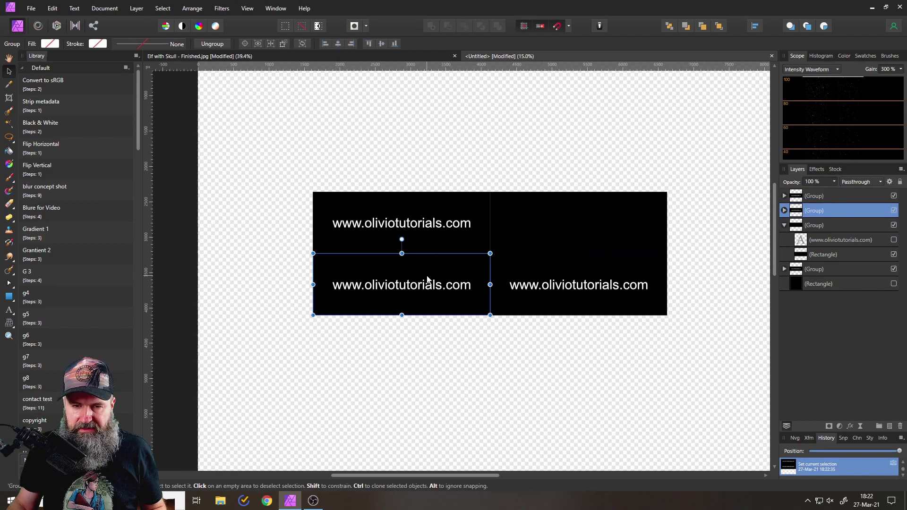
pyautogui.click(784, 211)
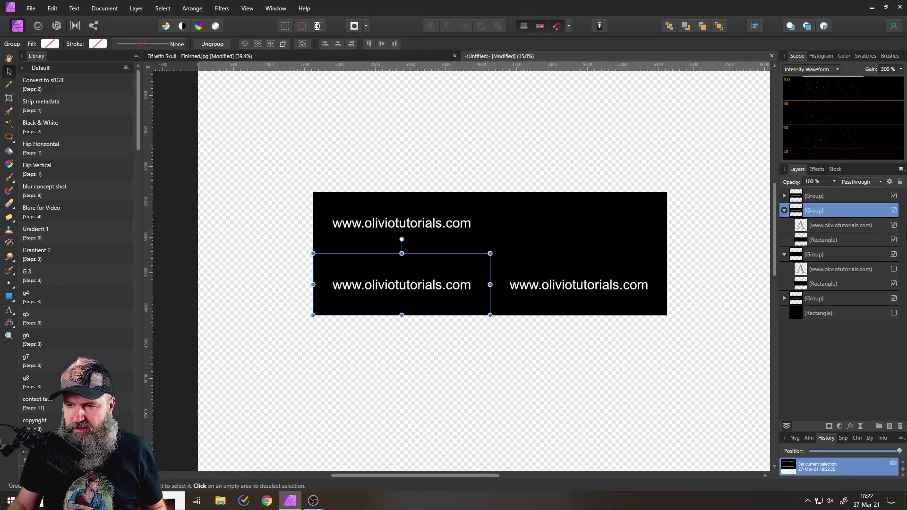
pyautogui.click(893, 226)
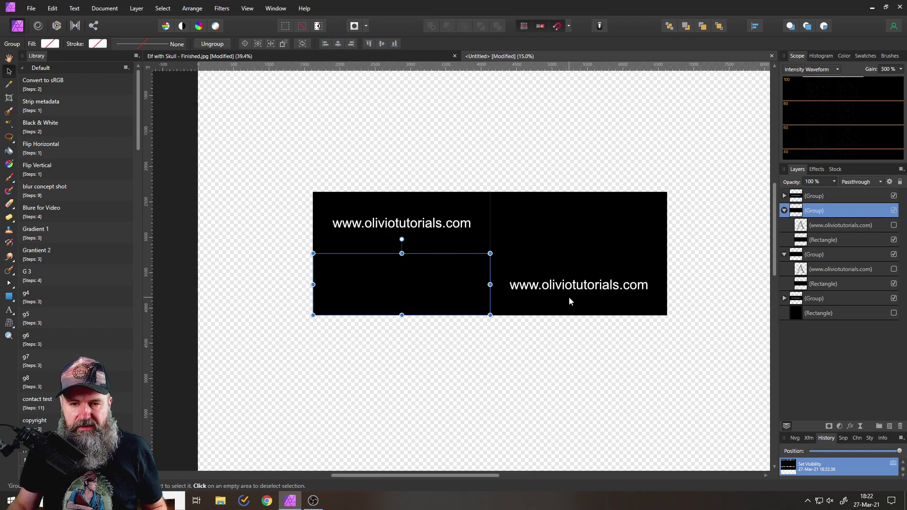
pyautogui.click(784, 211)
pyautogui.click(784, 226)
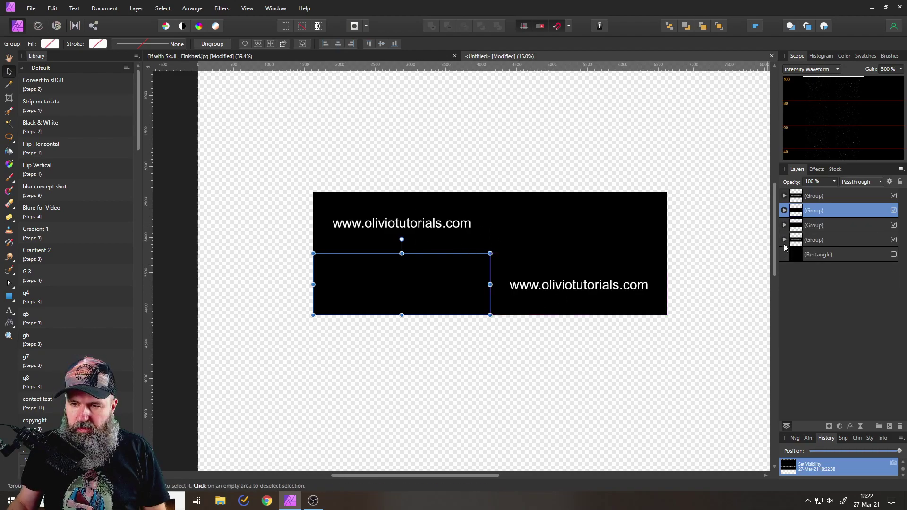
# Step: Select all four banner groups and combine them into one group
pyautogui.click(826, 200)
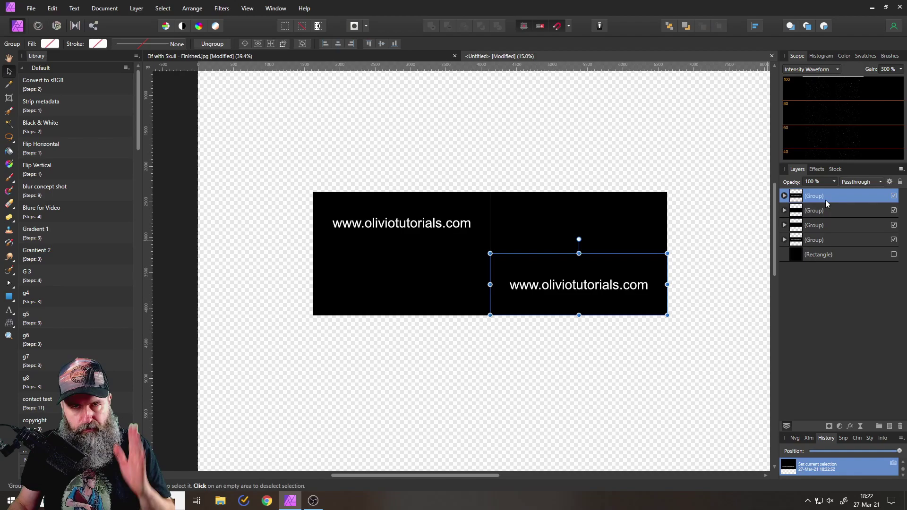
pyautogui.keyDown('shift'); pyautogui.click(818, 239); pyautogui.keyUp('shift')
pyautogui.click(821, 197)
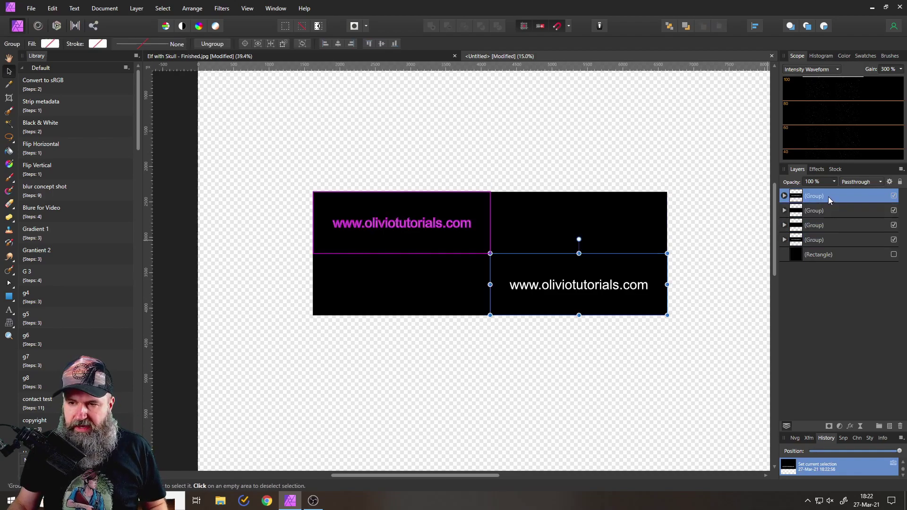
pyautogui.keyDown('shift'); pyautogui.click(831, 240); pyautogui.keyUp('shift')
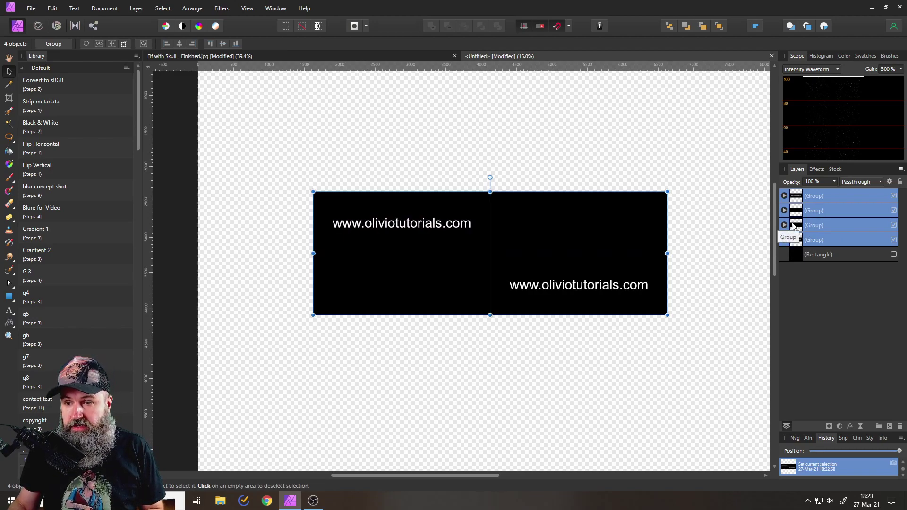
pyautogui.hotkey('ctrl', 'g')
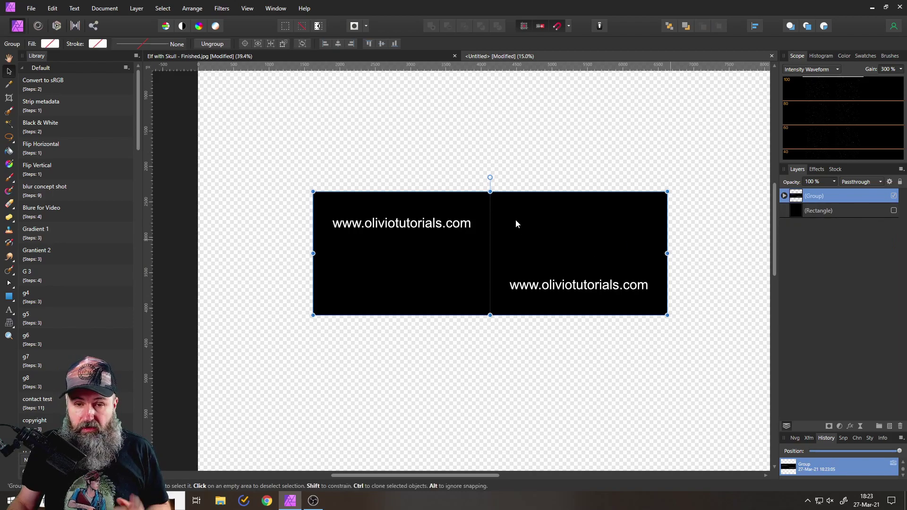
pyautogui.rightClick(796, 199)
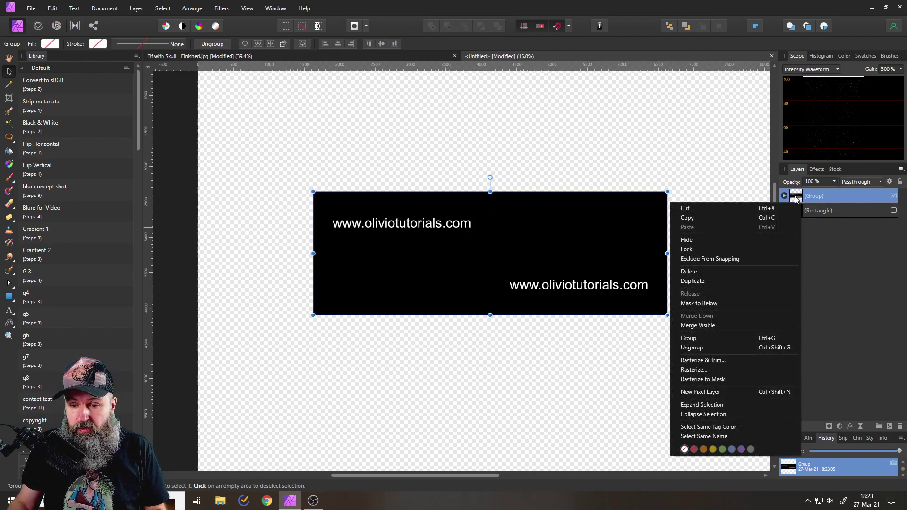
# Step: Duplicate the combined banner group and rasterize the top copy into a pixel layer
pyautogui.click(707, 283)
pyautogui.rightClick(793, 199)
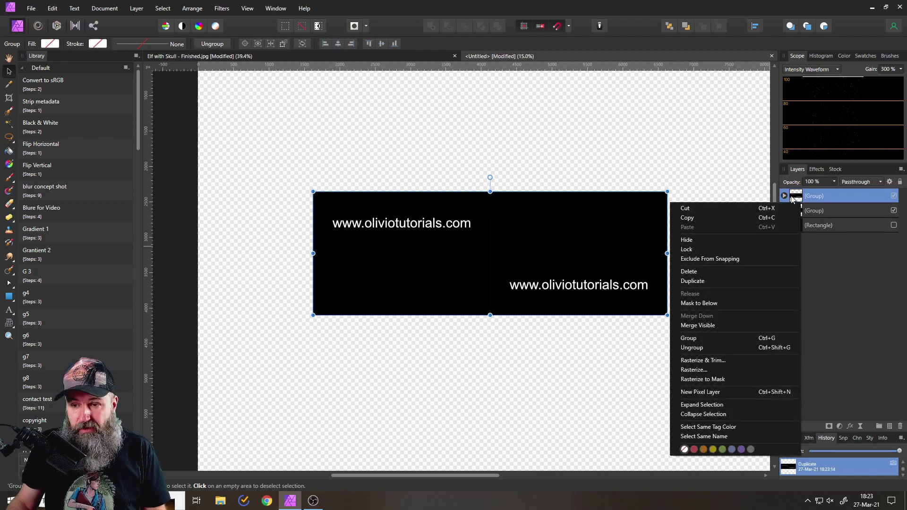
pyautogui.click(692, 369)
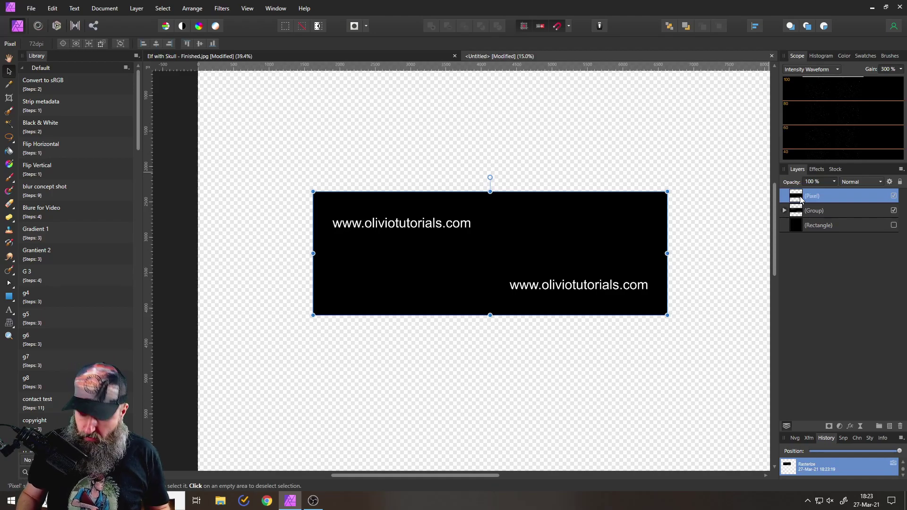
pyautogui.hotkey('ctrl', '0')
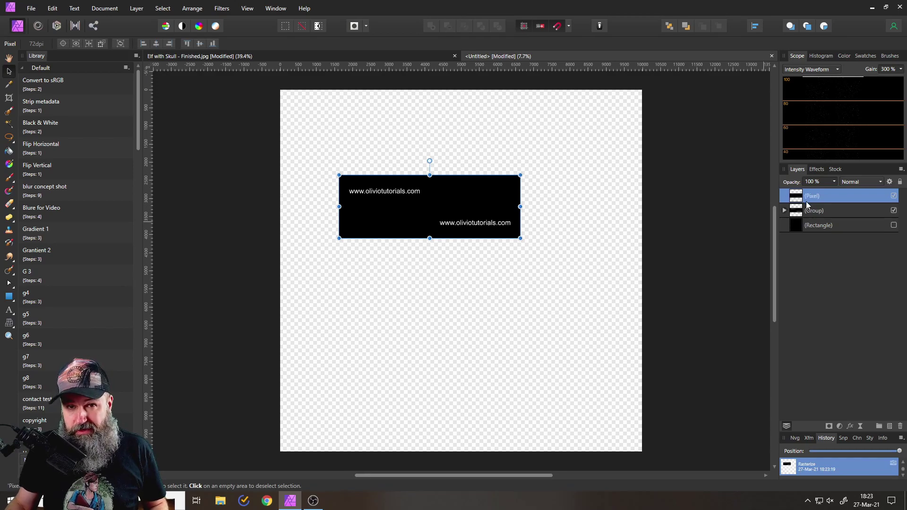
# Step: Make a pattern layer from the tile, shrink it, and rotate it about 13.6°
pyautogui.click(134, 8)
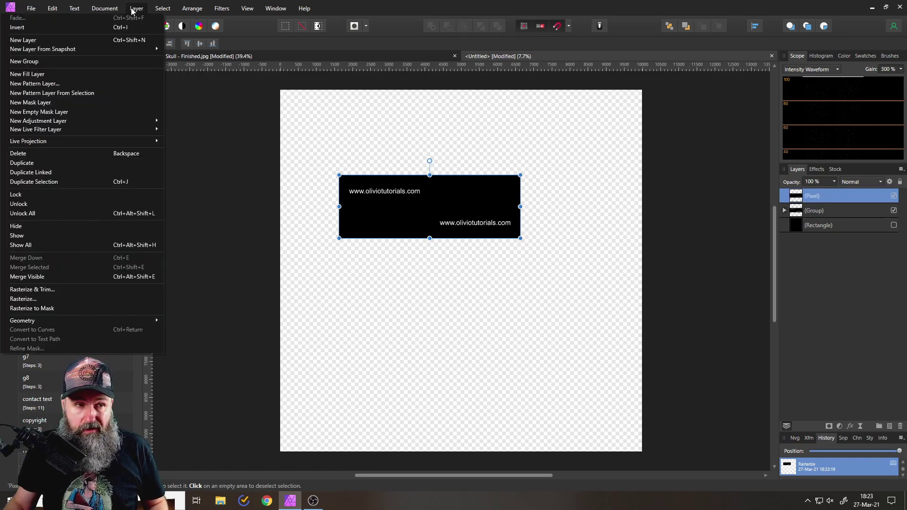
pyautogui.click(73, 94)
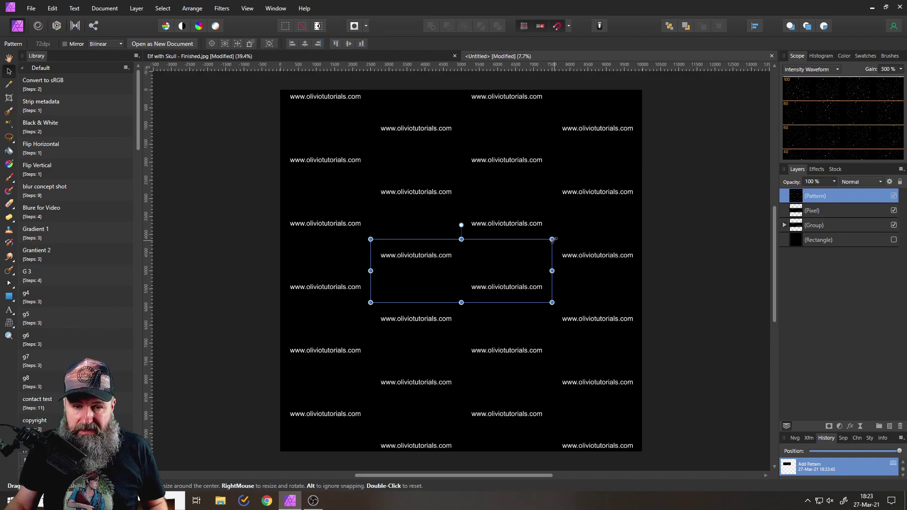
pyautogui.moveTo(552, 239); pyautogui.dragTo(440, 279)
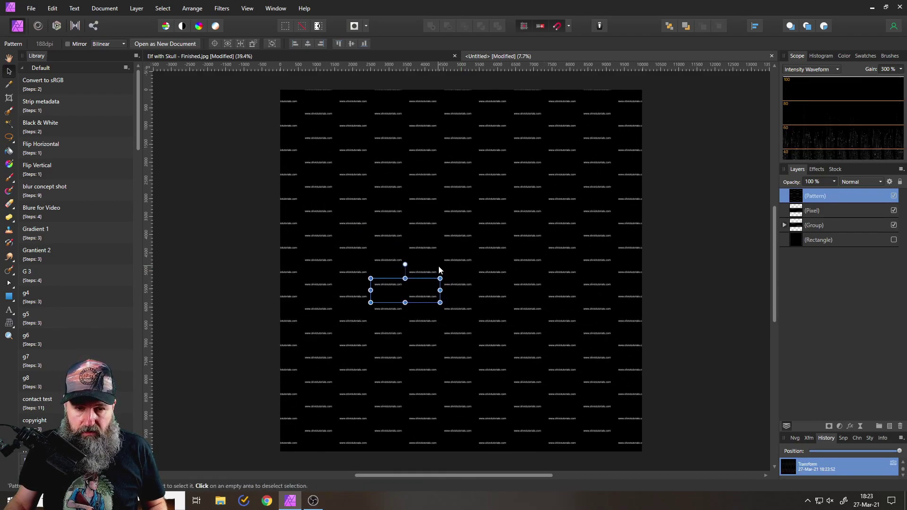
pyautogui.scroll(3, 410, 285)
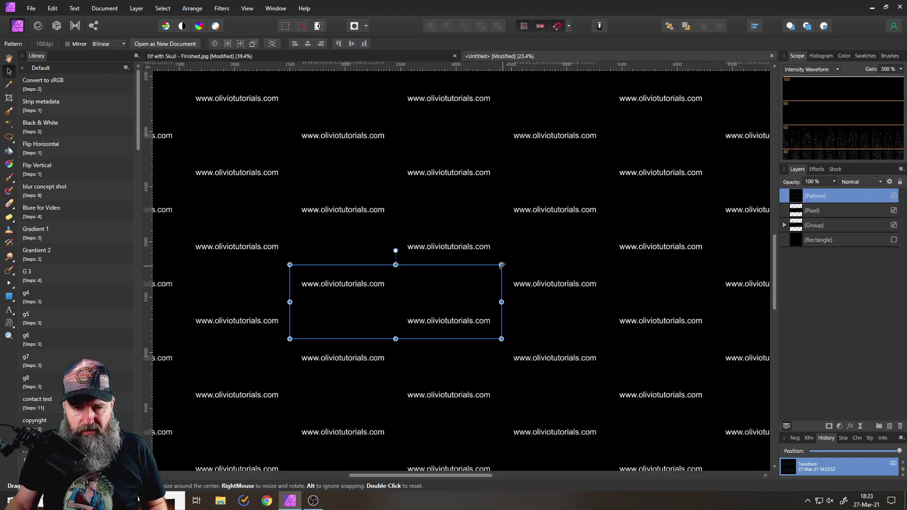
pyautogui.moveTo(502, 265); pyautogui.dragTo(441, 286)
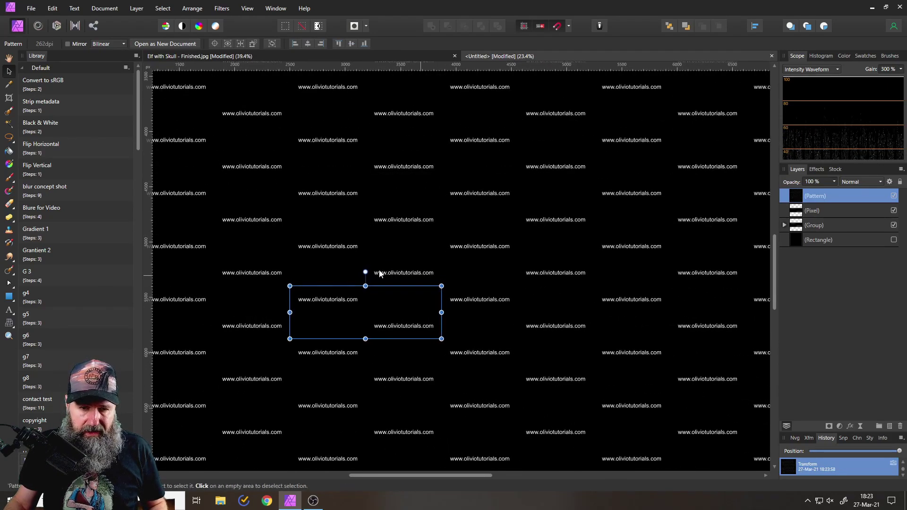
pyautogui.moveTo(366, 272); pyautogui.dragTo(345, 271)
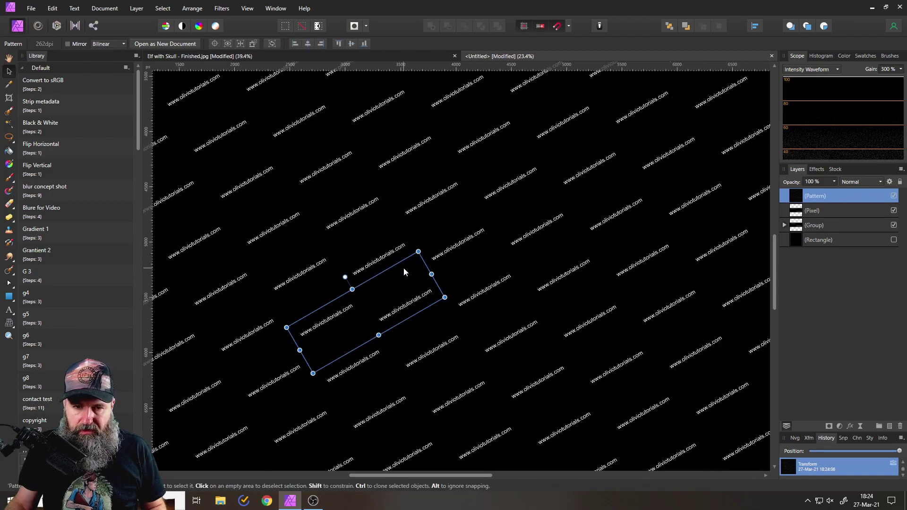
pyautogui.scroll(-5, 403, 268)
pyautogui.moveTo(442, 271); pyautogui.dragTo(416, 296)
pyautogui.scroll(-1, 443, 312)
pyautogui.scroll(3, 407, 294)
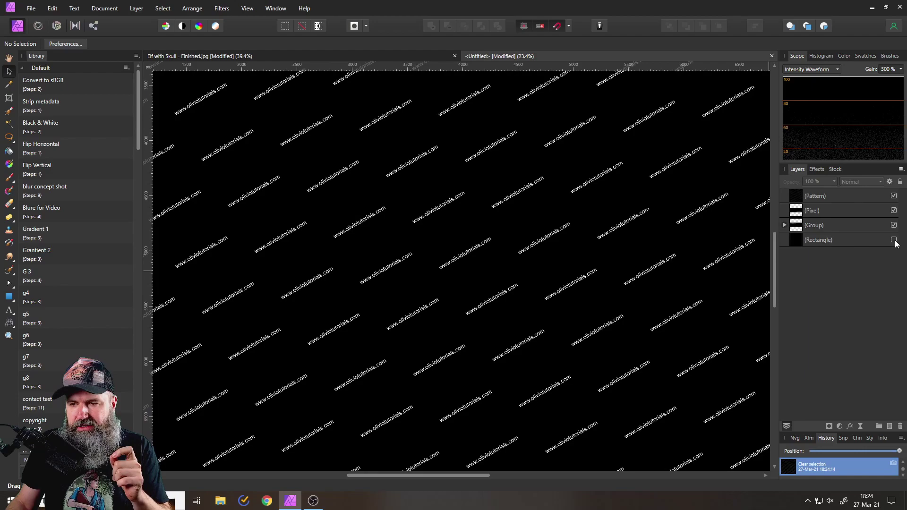
# Step: Make the black background rectangle visible again beneath the pattern
pyautogui.click(894, 240)
pyautogui.click(803, 241)
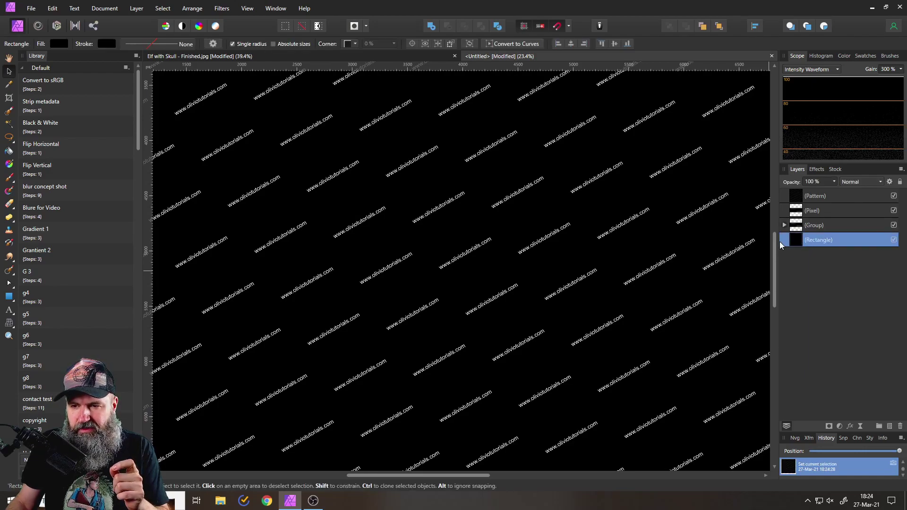
pyautogui.scroll(-5, 500, 287)
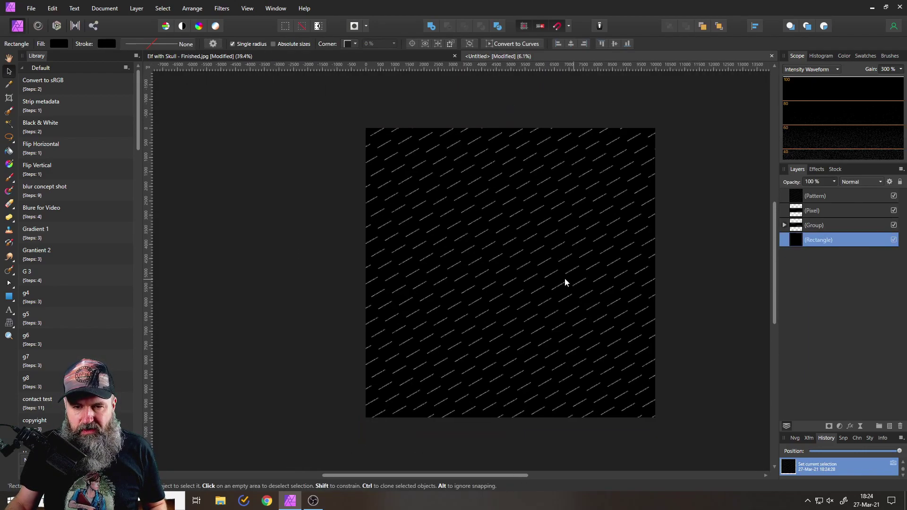
pyautogui.click(274, 212)
pyautogui.scroll(2, 526, 263)
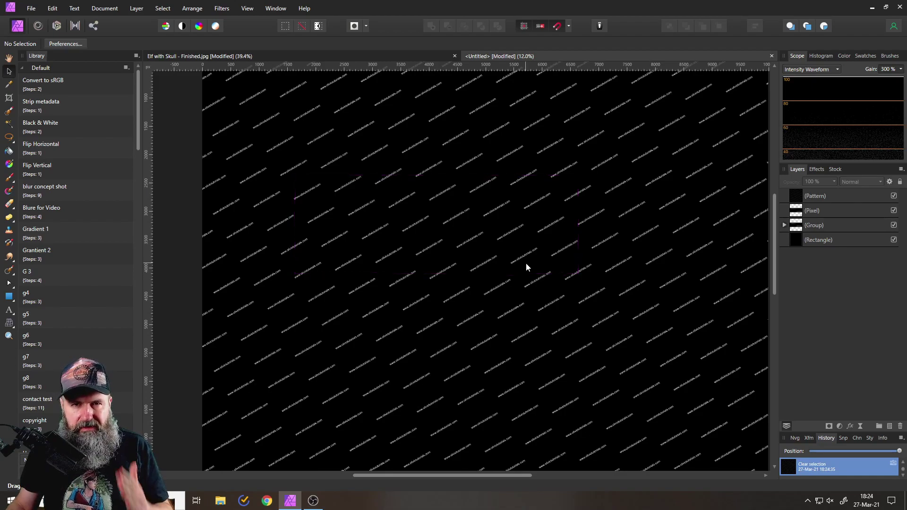
# Step: Export the pattern with the JPEG (High quality) preset, then close the Elf with Skull document
pyautogui.click(30, 8)
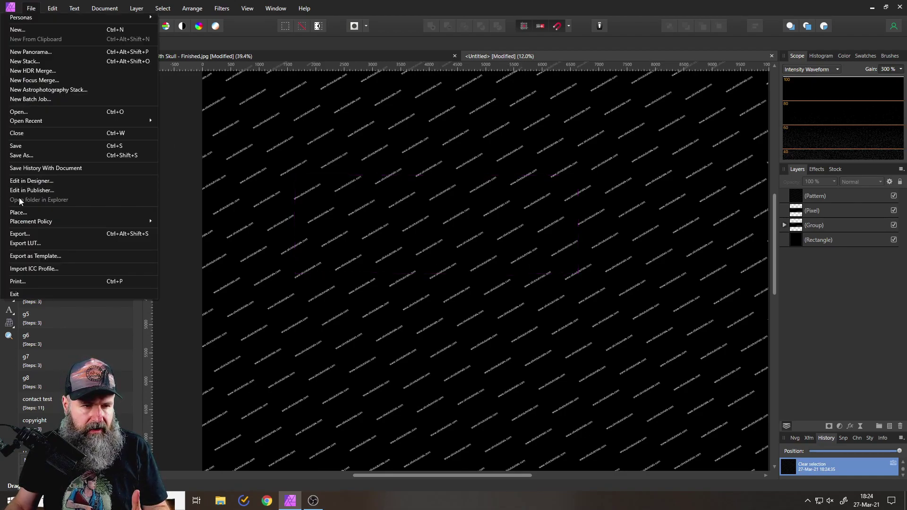
pyautogui.click(31, 234)
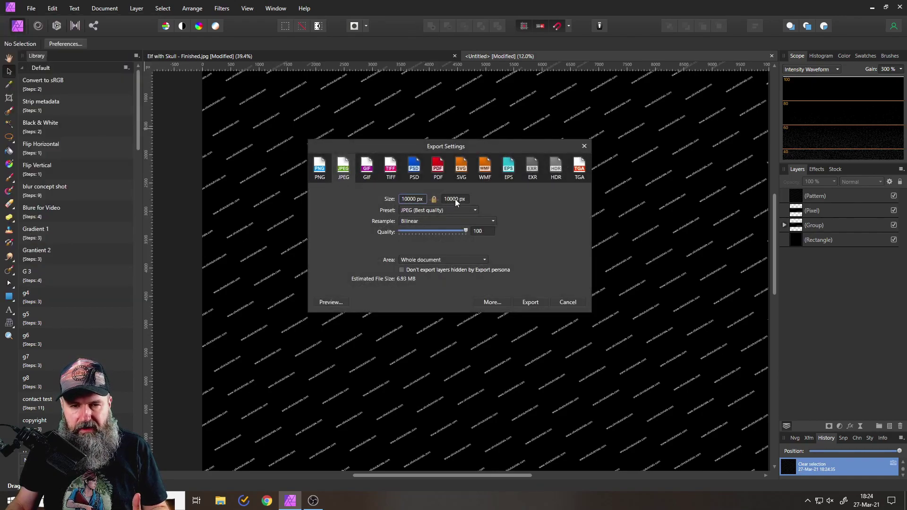
pyautogui.click(461, 209)
pyautogui.click(461, 233)
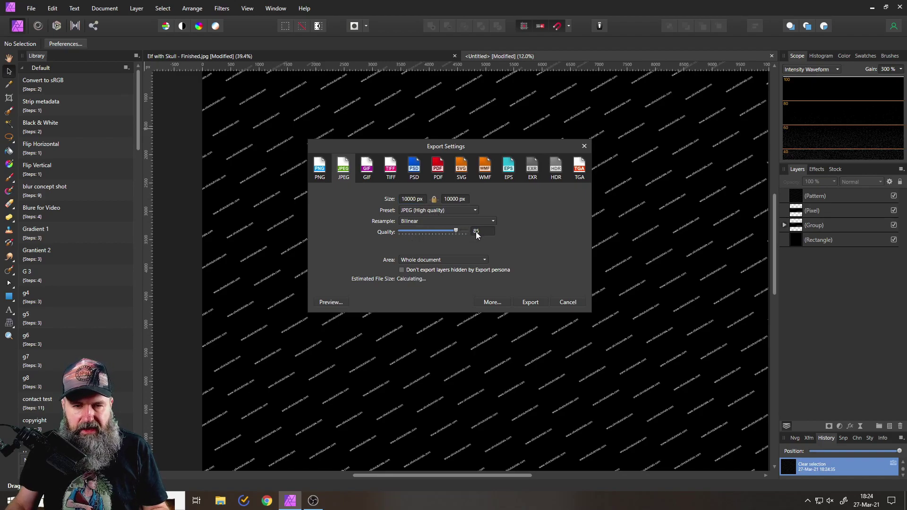
pyautogui.click(529, 305)
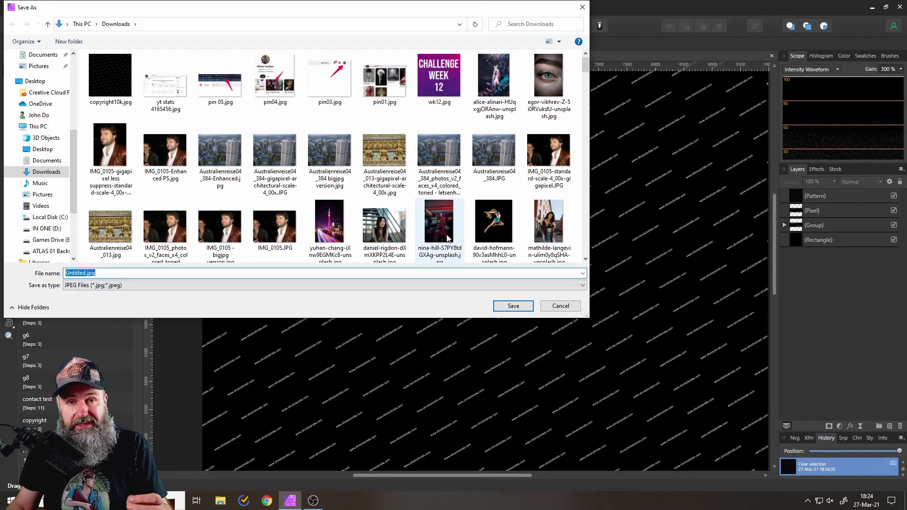
pyautogui.moveTo(209, 15); pyautogui.dragTo(329, 65)
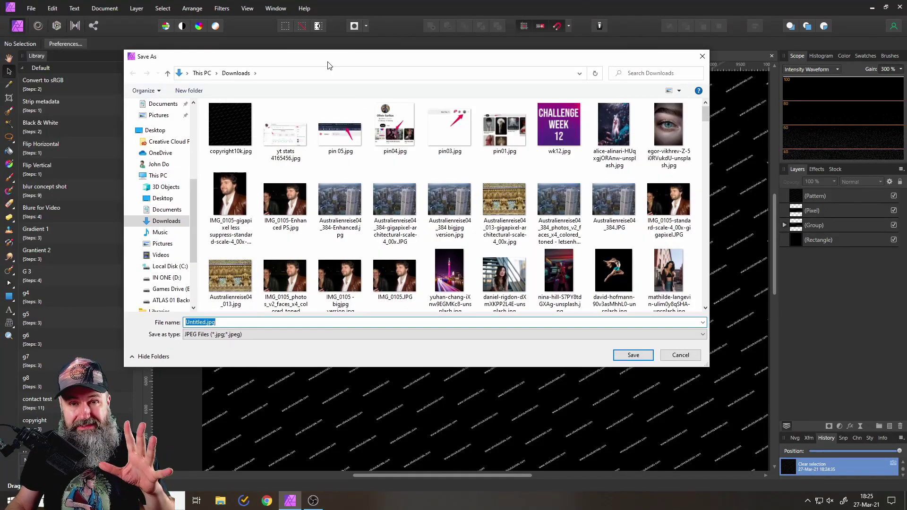
pyautogui.press('Return')
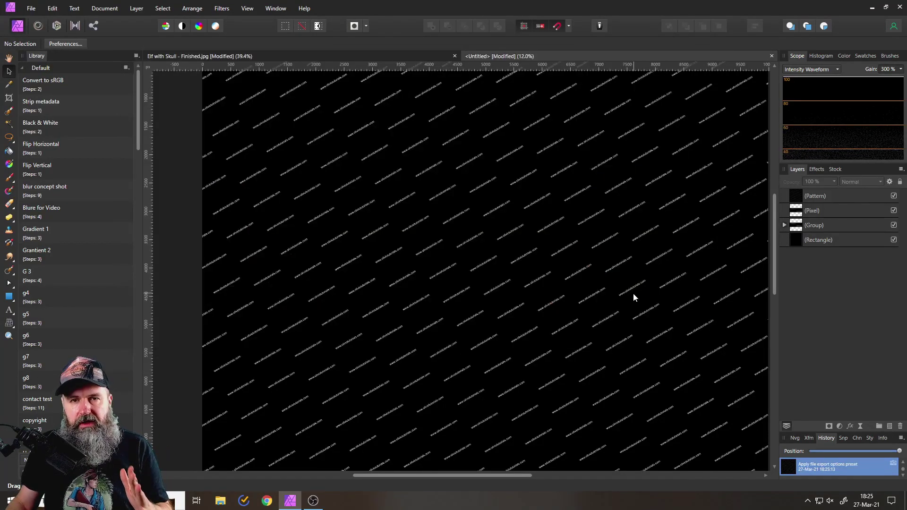
pyautogui.click(455, 56)
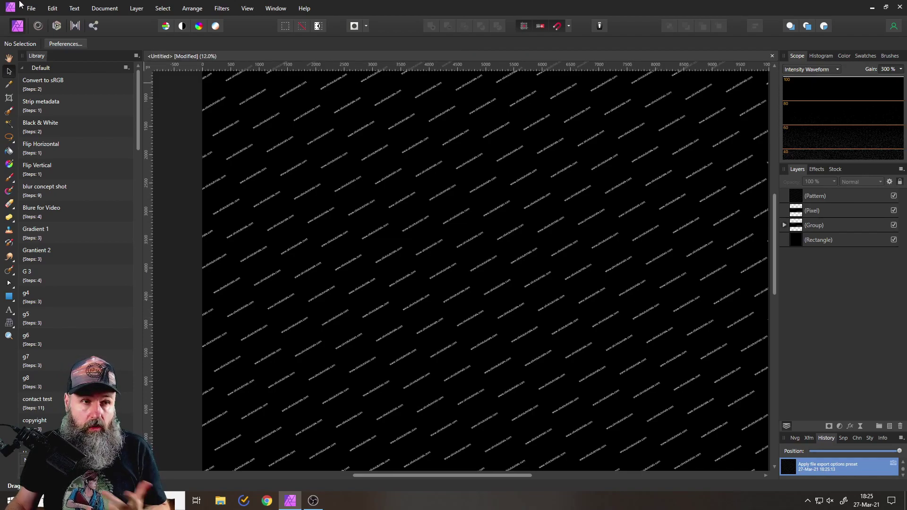
# Step: Reopen the Elf with Skull - Finished.jpg photo
pyautogui.click(32, 8)
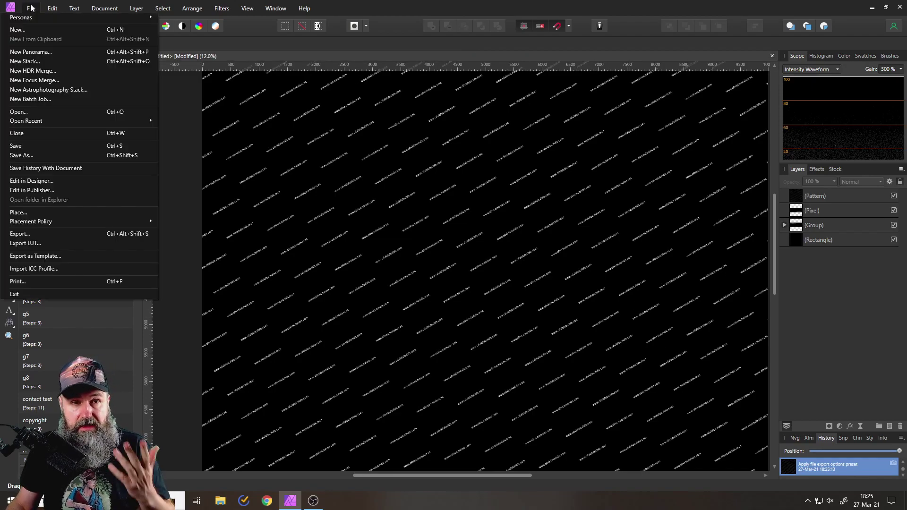
pyautogui.click(35, 112)
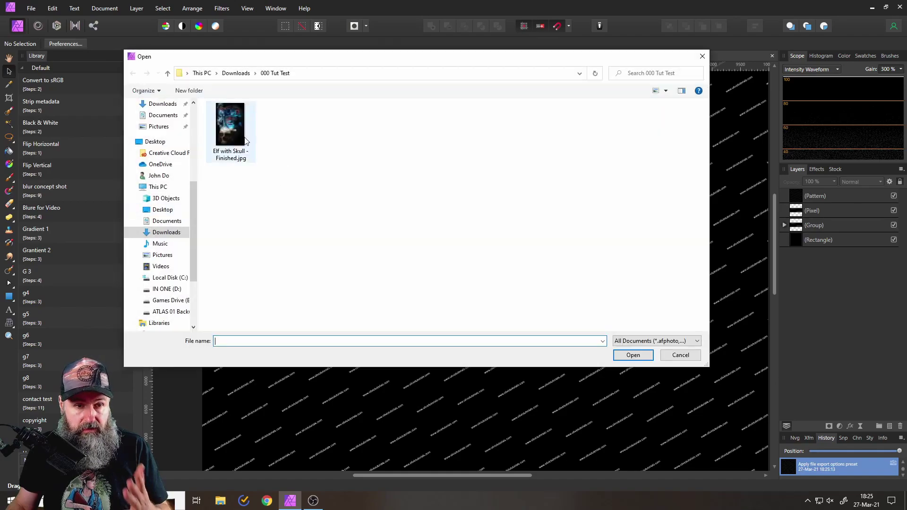
pyautogui.doubleClick(233, 136)
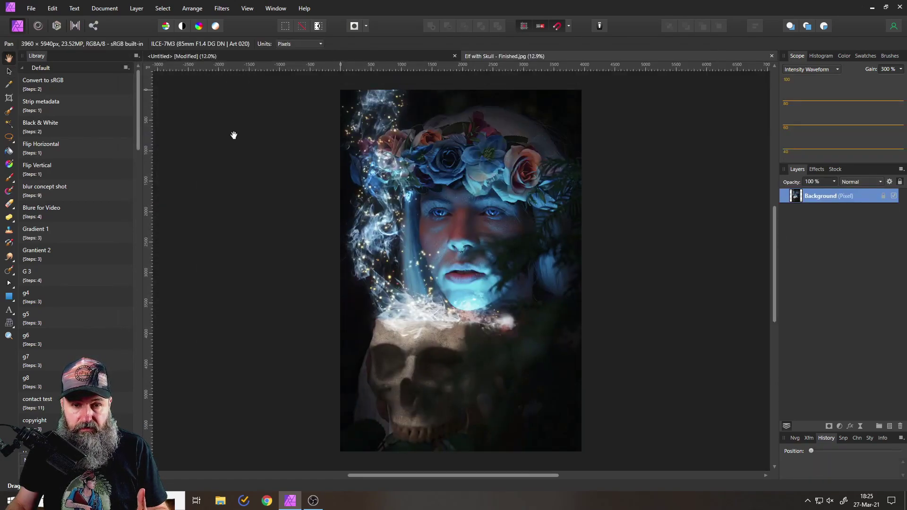
# Step: Check the document size is still 3960 × 5940 px in Resize Document, then cancel
pyautogui.click(109, 9)
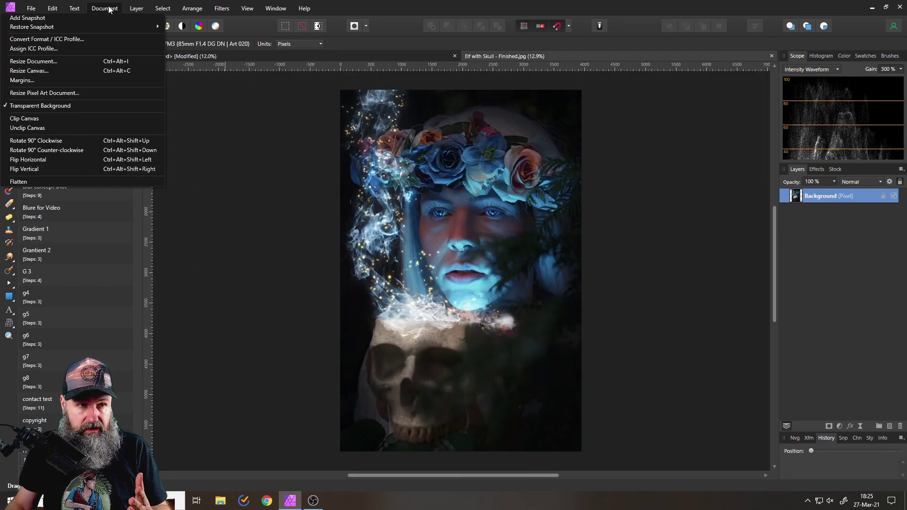
pyautogui.click(41, 62)
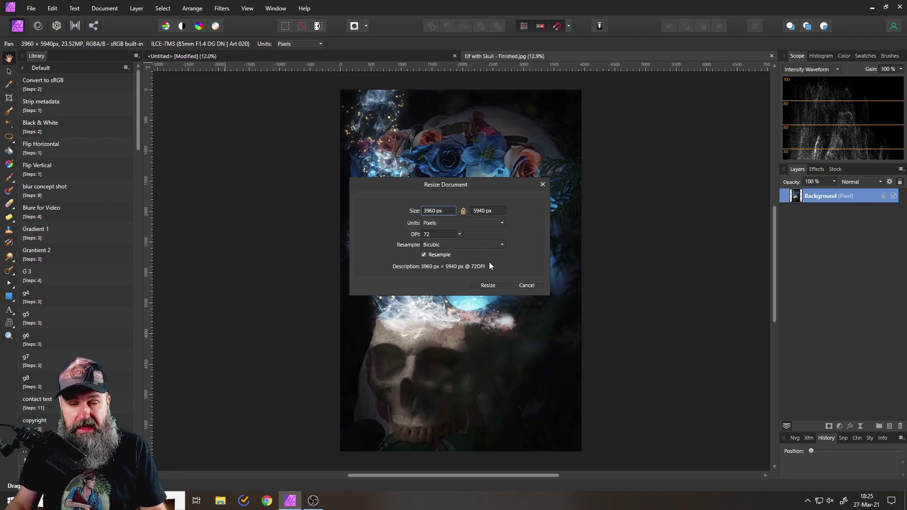
pyautogui.click(526, 285)
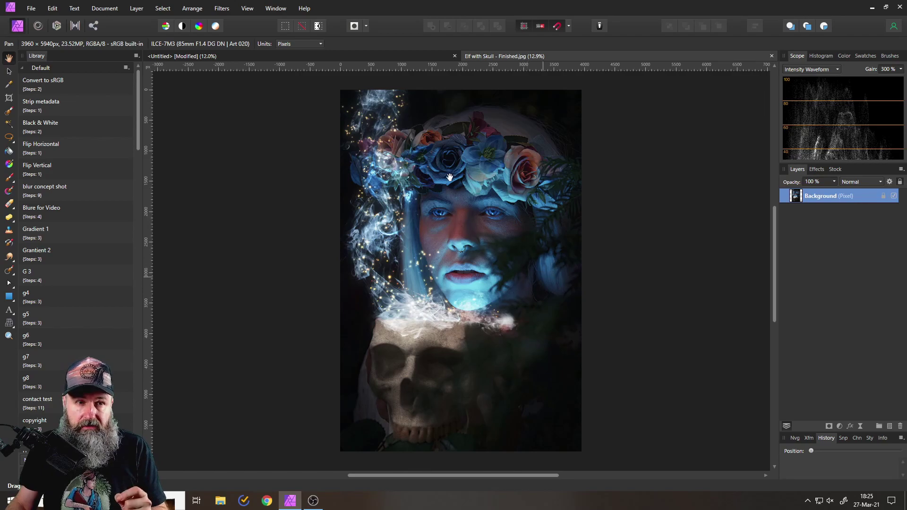
# Step: Show the Macro panel as a floating panel and start recording a macro
pyautogui.click(248, 9)
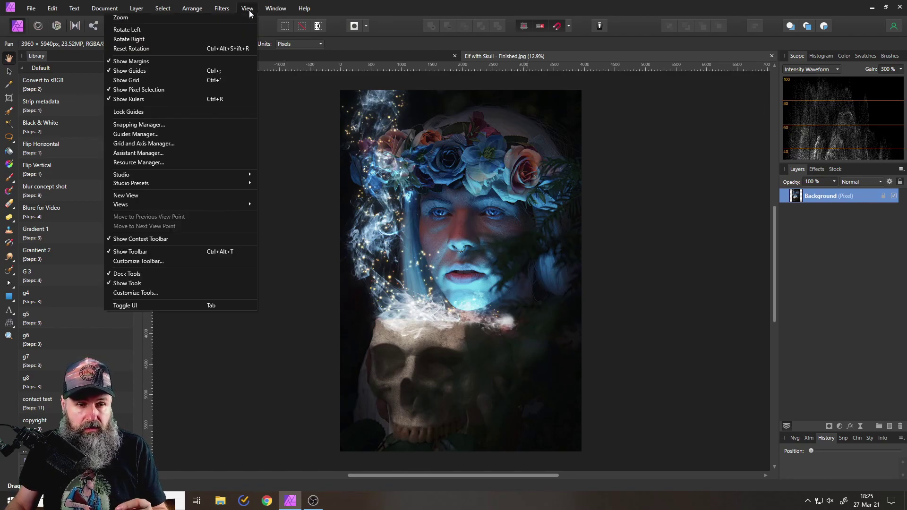
pyautogui.moveTo(210, 175)
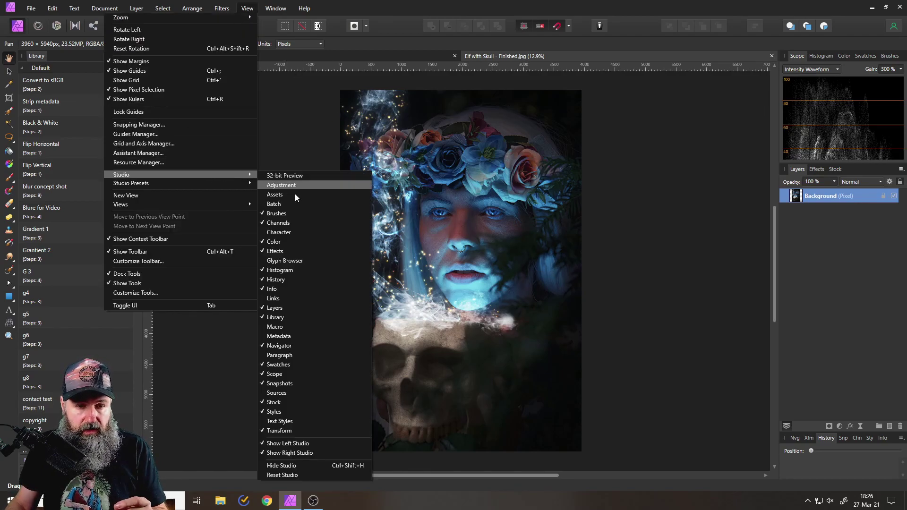
pyautogui.click(275, 327)
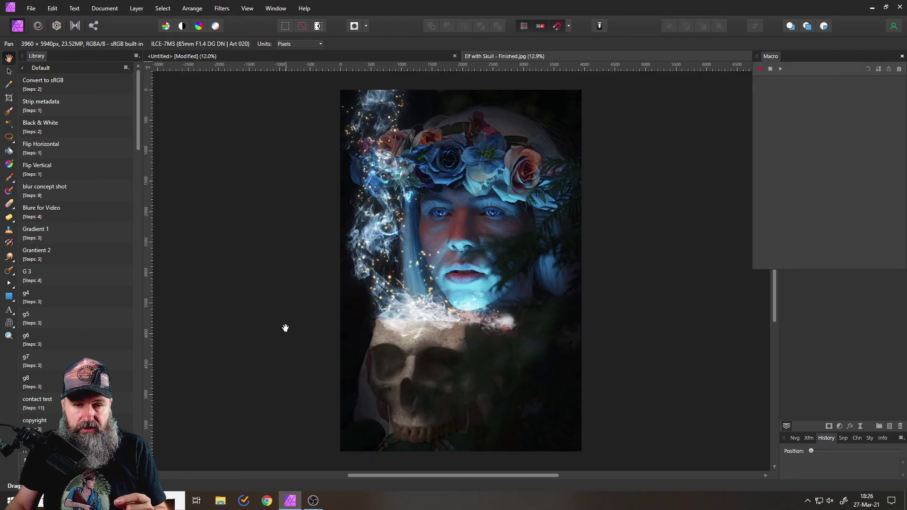
pyautogui.moveTo(795, 56); pyautogui.dragTo(629, 90)
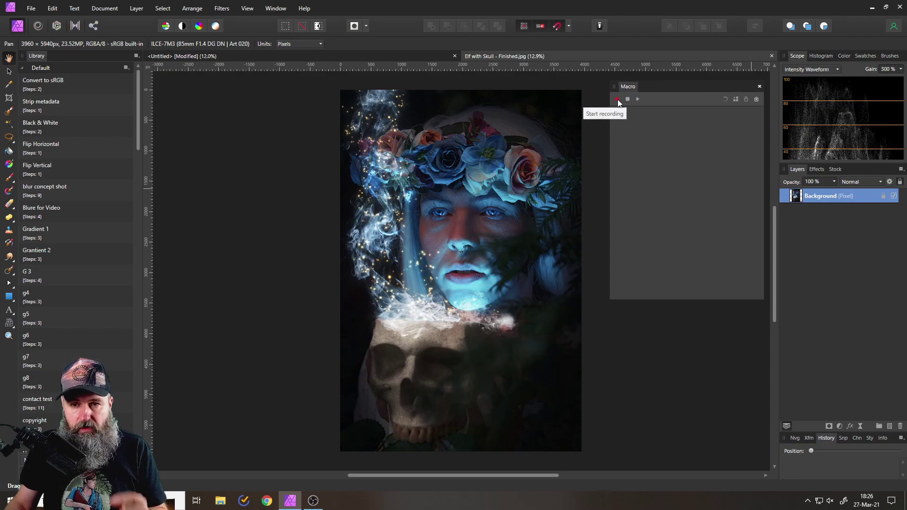
pyautogui.click(618, 100)
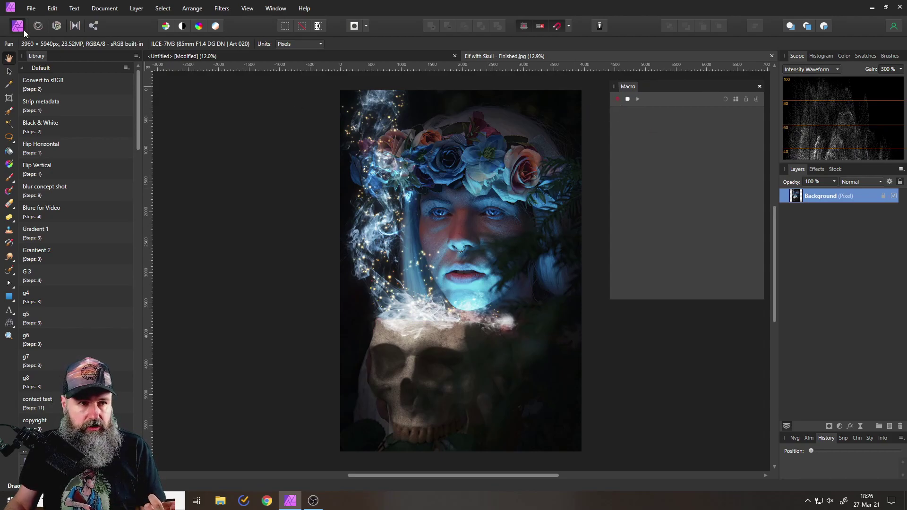
# Step: Place copy10k.jpg as a new image layer over the Elf photo
pyautogui.click(31, 9)
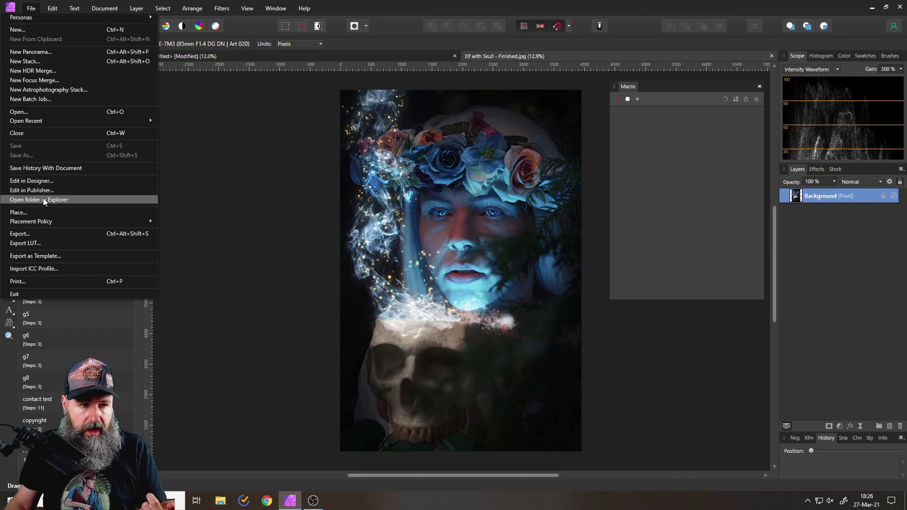
pyautogui.click(41, 212)
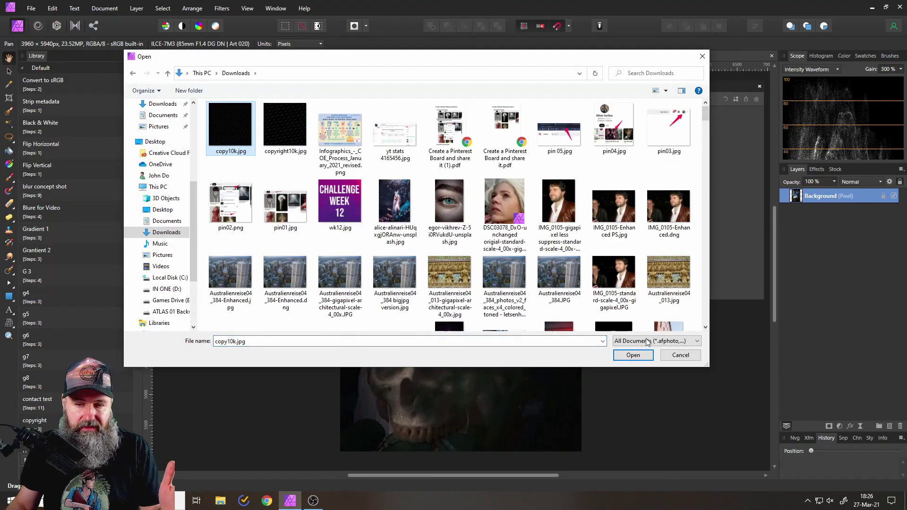
pyautogui.click(633, 355)
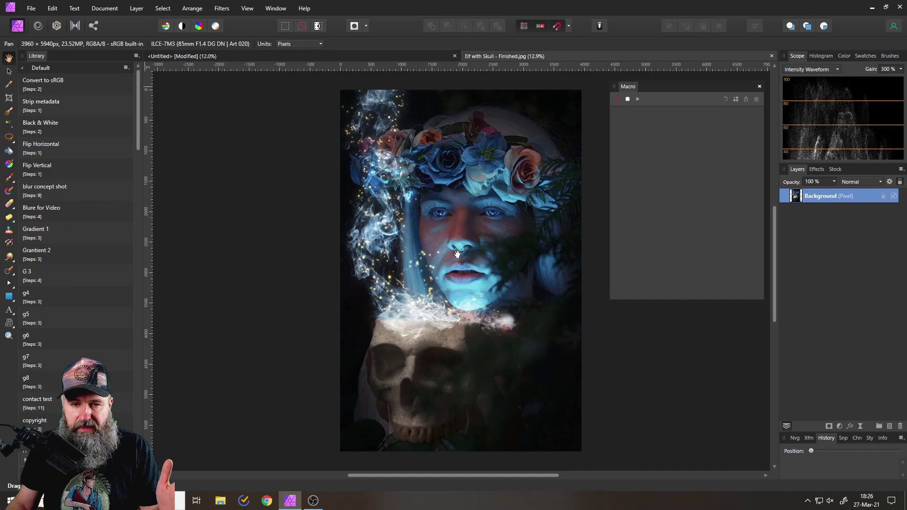
pyautogui.click(453, 251)
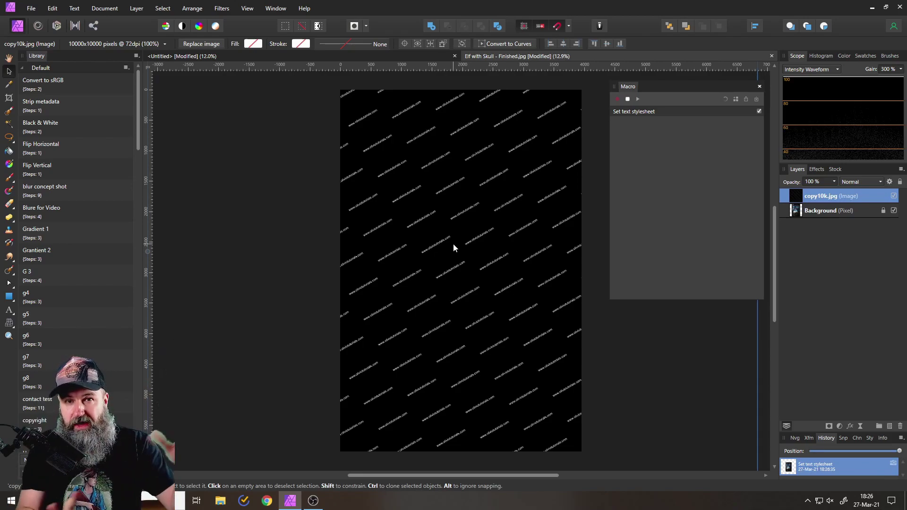
# Step: Centre the watermark layer horizontally and vertically on the photo
pyautogui.click(756, 27)
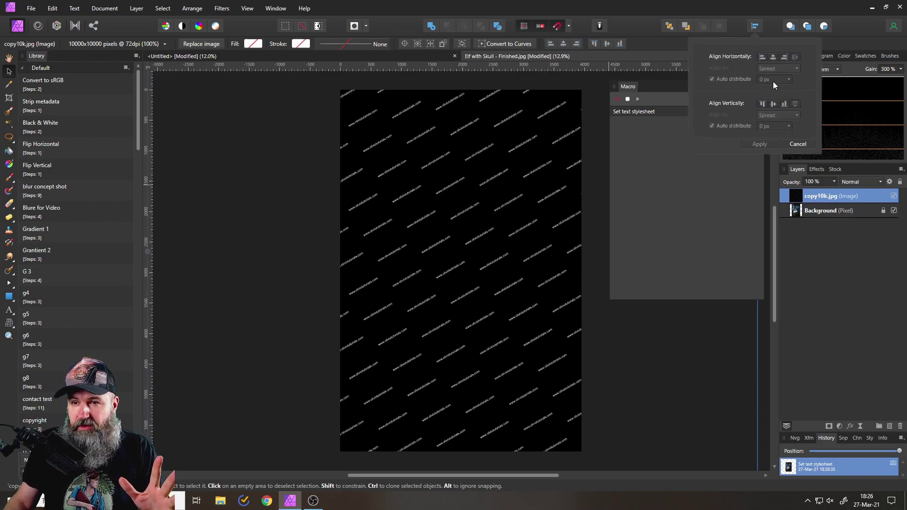
pyautogui.click(773, 57)
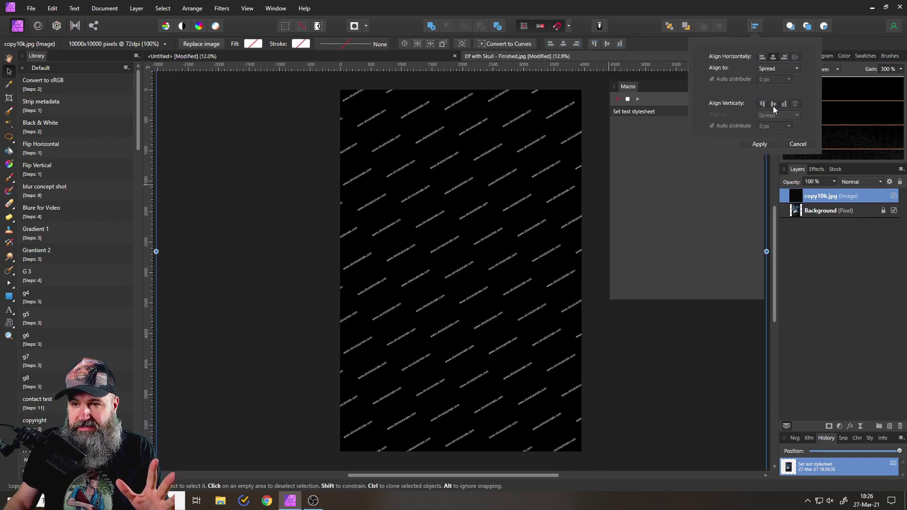
pyautogui.click(773, 106)
pyautogui.click(760, 144)
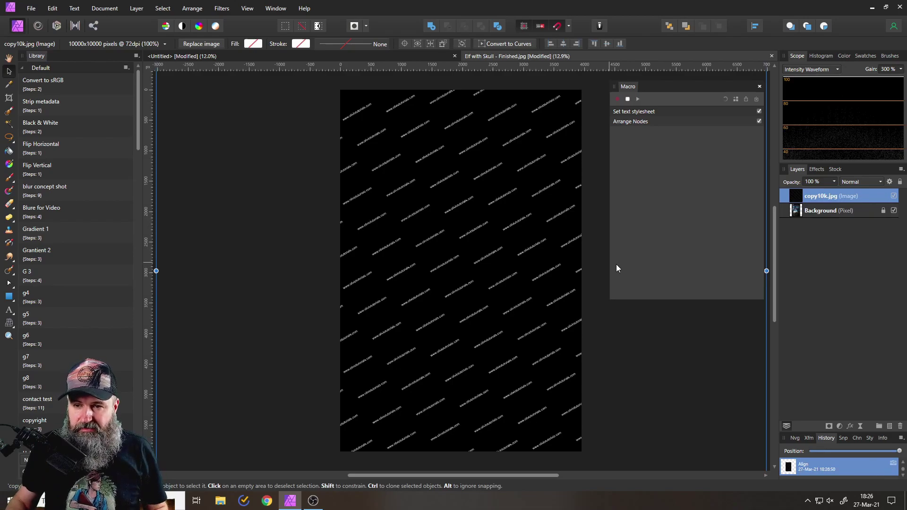
# Step: Set the watermark layer to Screen blend at 25% opacity, then stop the macro recording
pyautogui.click(854, 184)
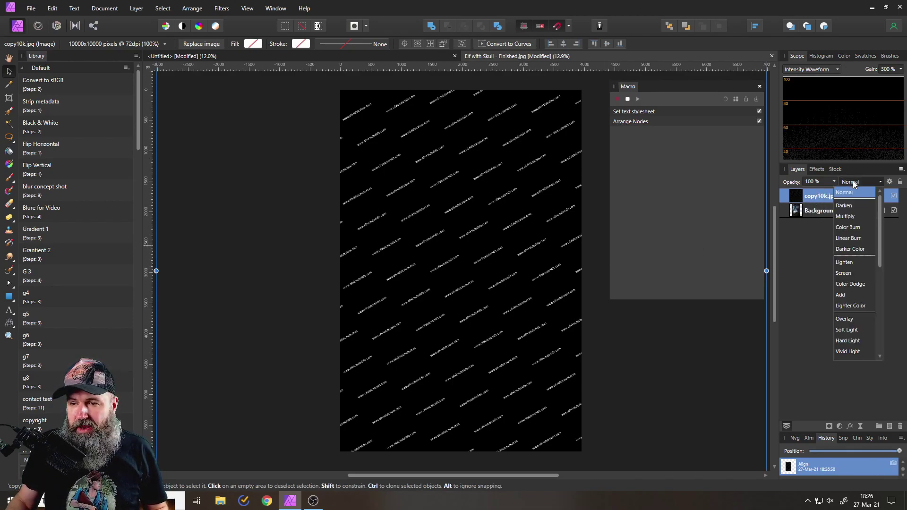
pyautogui.click(842, 273)
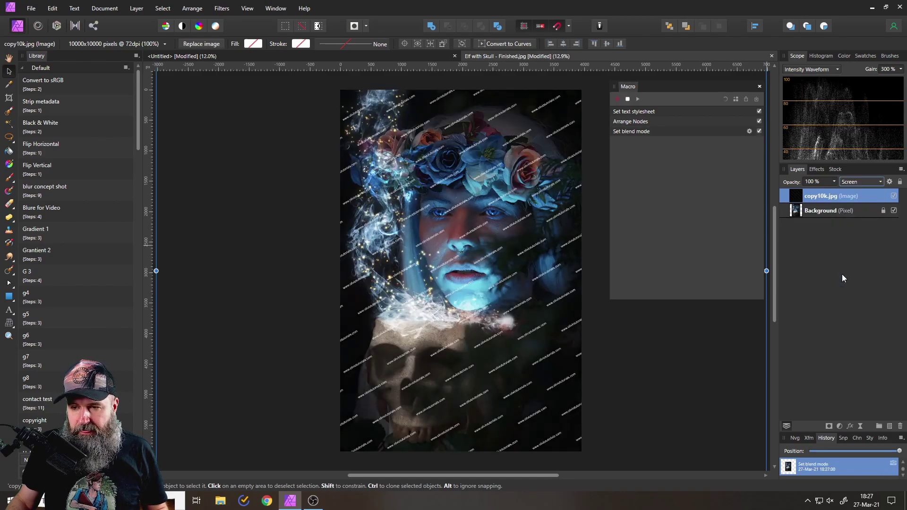
pyautogui.scroll(6, 464, 245)
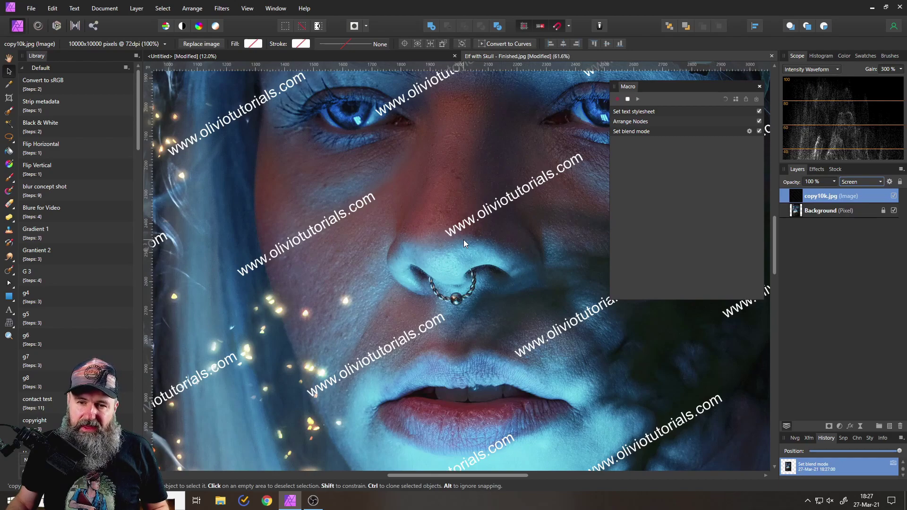
pyautogui.click(834, 182)
pyautogui.moveTo(836, 191); pyautogui.dragTo(787, 191)
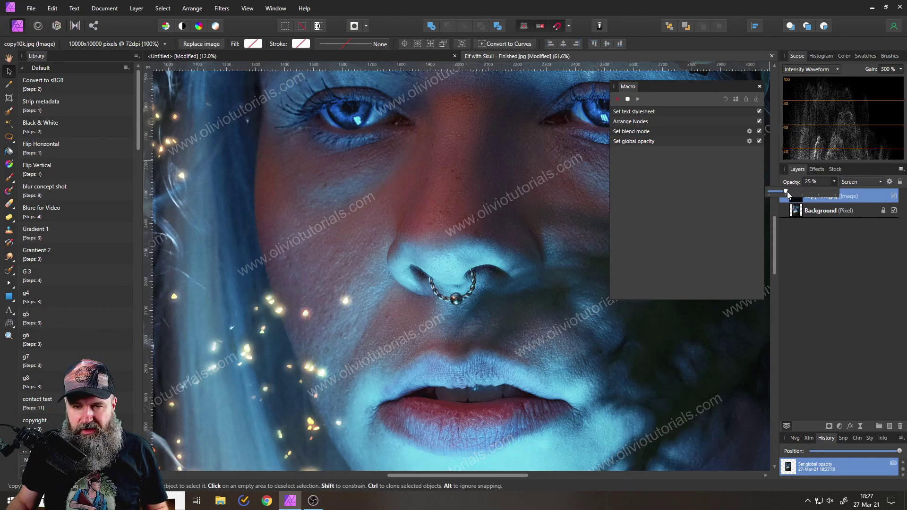
pyautogui.click(836, 183)
pyautogui.scroll(-5, 461, 257)
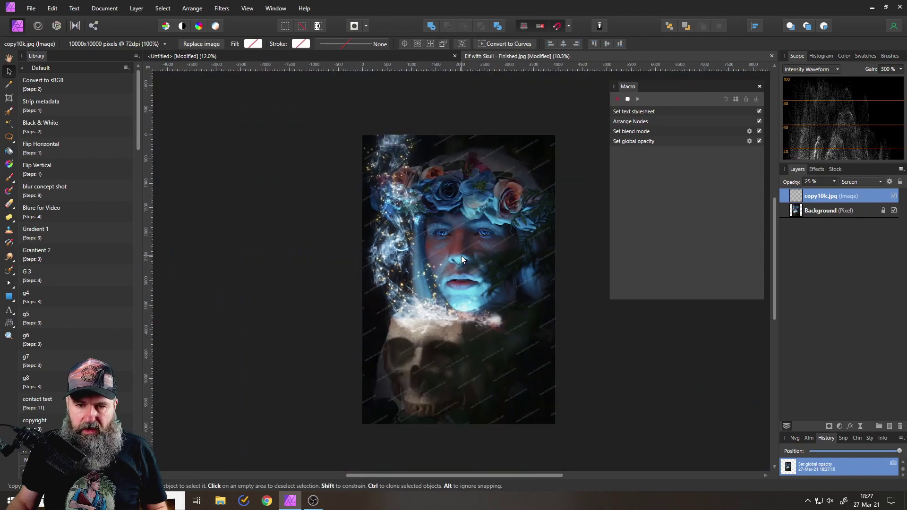
pyautogui.scroll(3, 464, 255)
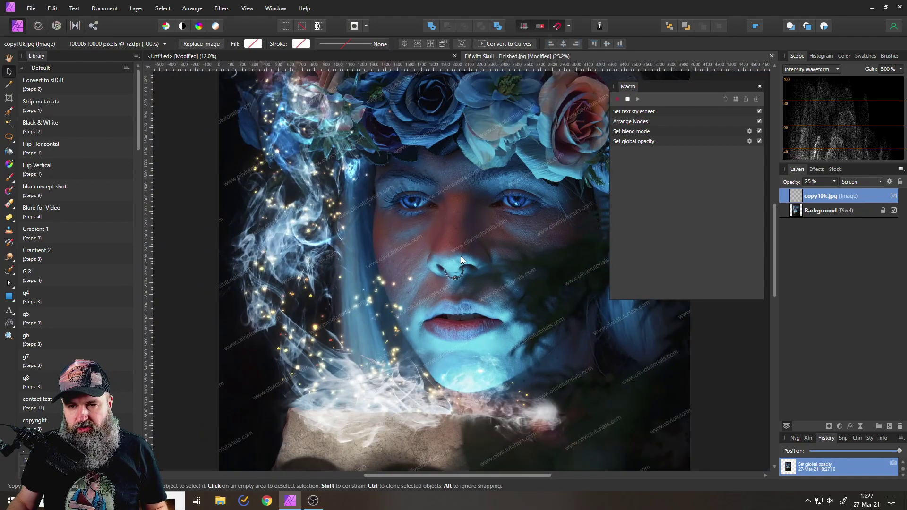
pyautogui.click(627, 100)
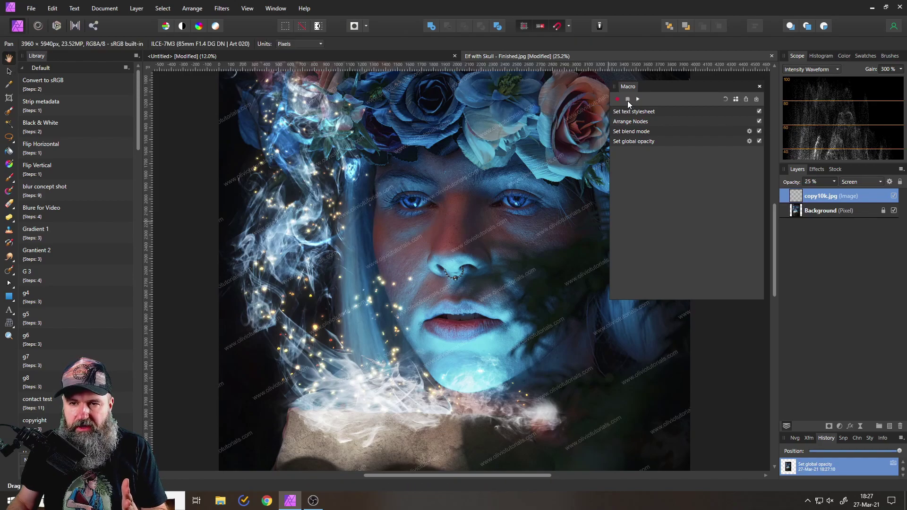
# Step: Add the recorded watermark steps to the macro Library as 'Copy10k'
pyautogui.click(736, 100)
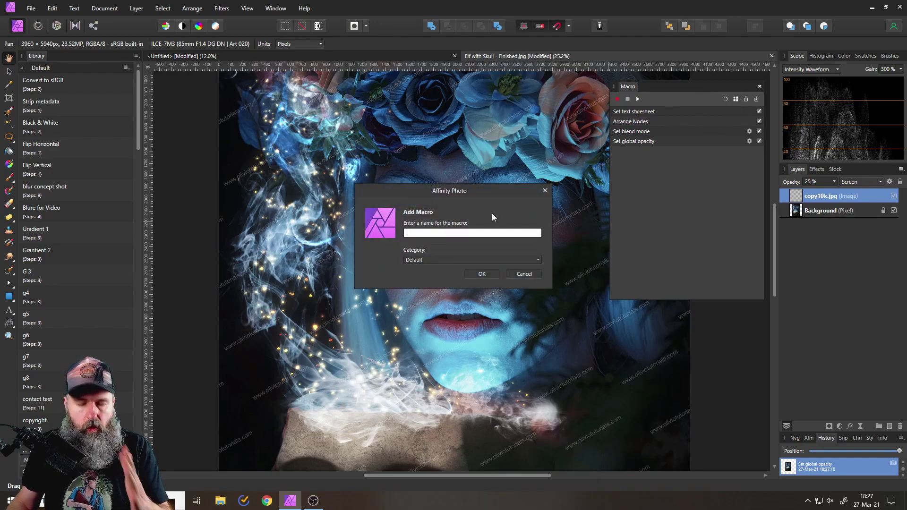
pyautogui.write('Copy')
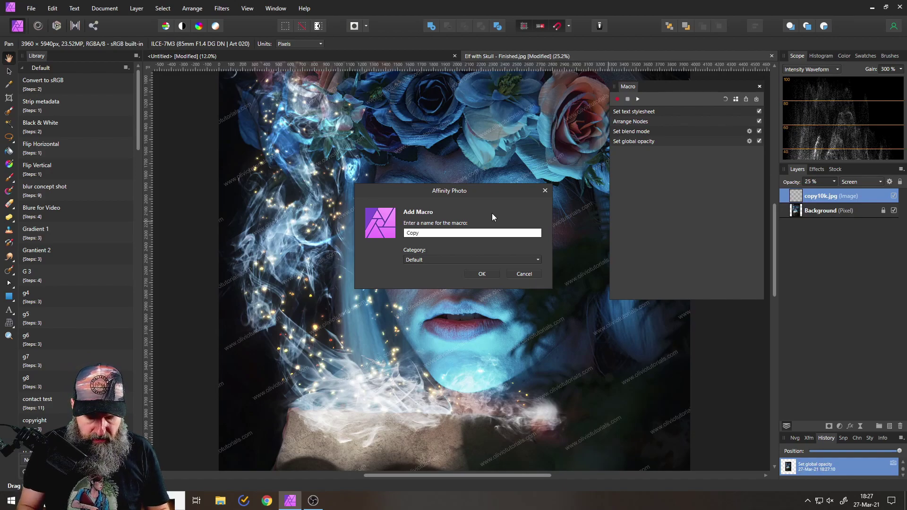
pyautogui.write('10')
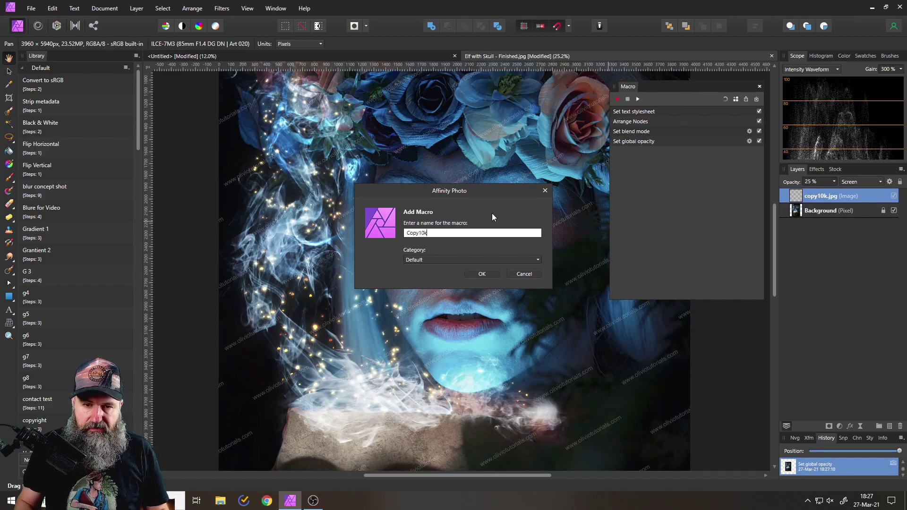
pyautogui.write('k')
pyautogui.click(489, 276)
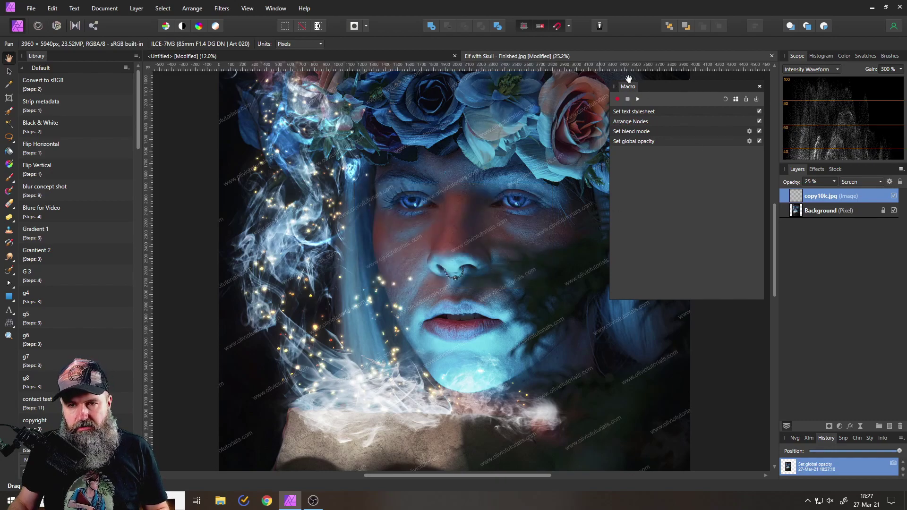
# Step: Close the Elf with Skull photo, discarding its unsaved changes
pyautogui.click(772, 55)
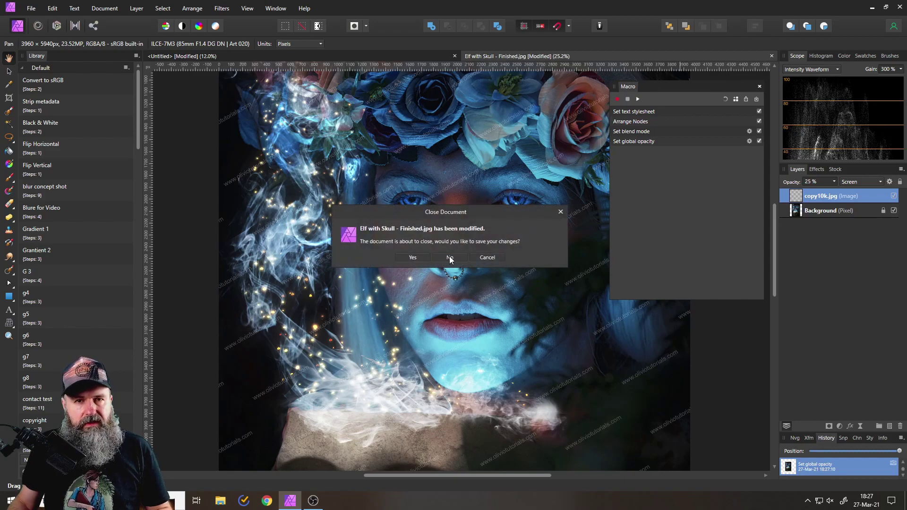
pyautogui.click(449, 258)
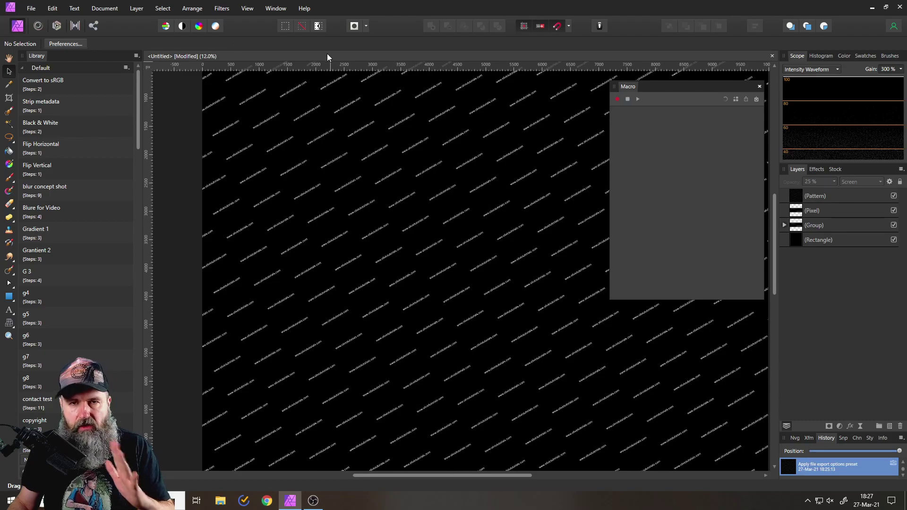
pyautogui.click(31, 8)
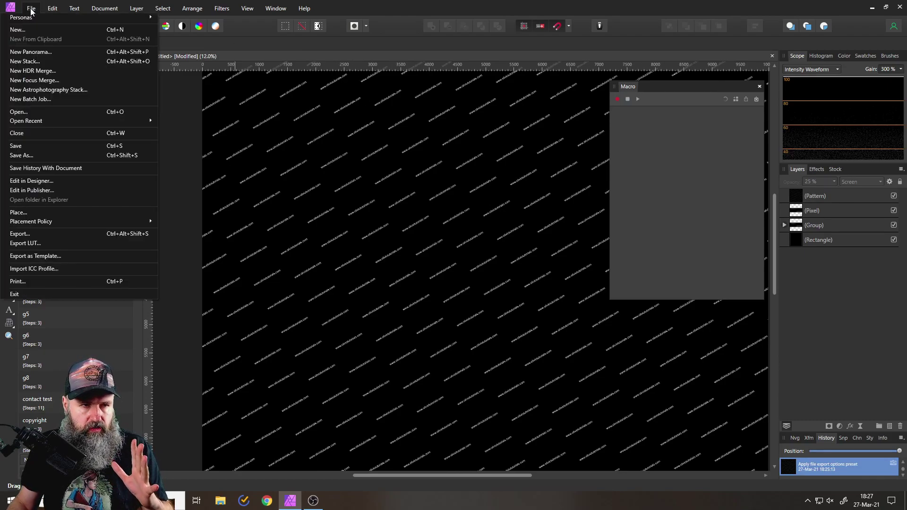
# Step: Create a new batch job with Elf with Skull - Finished from 000 Tut Test as source
pyautogui.click(32, 100)
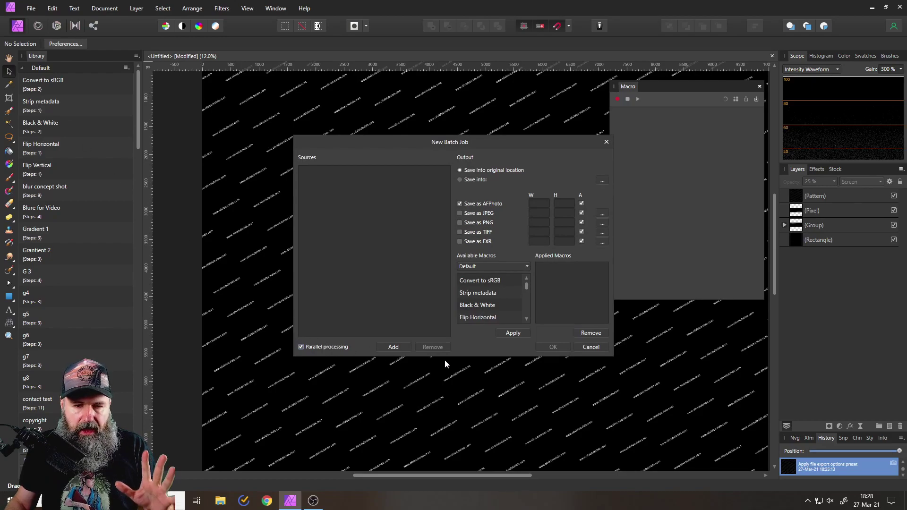
pyautogui.click(402, 347)
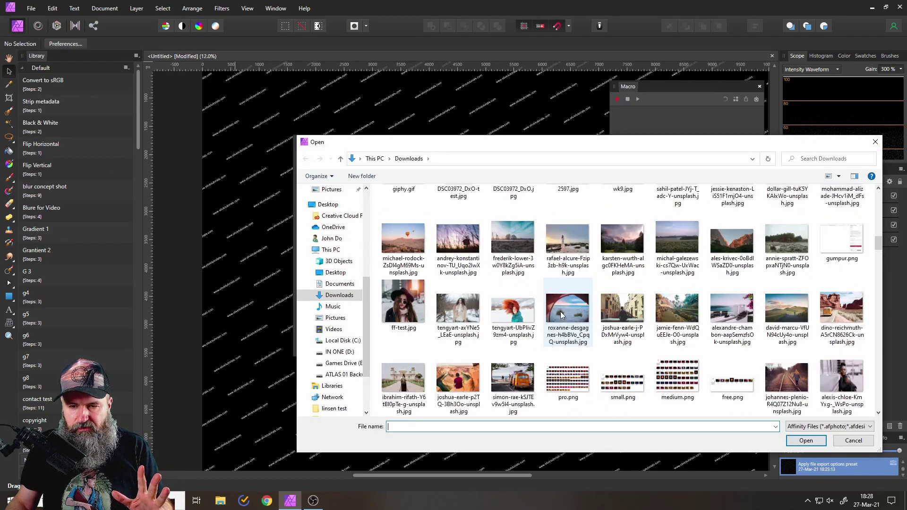
pyautogui.scroll(5, 561, 311)
pyautogui.doubleClick(403, 222)
pyautogui.doubleClick(401, 226)
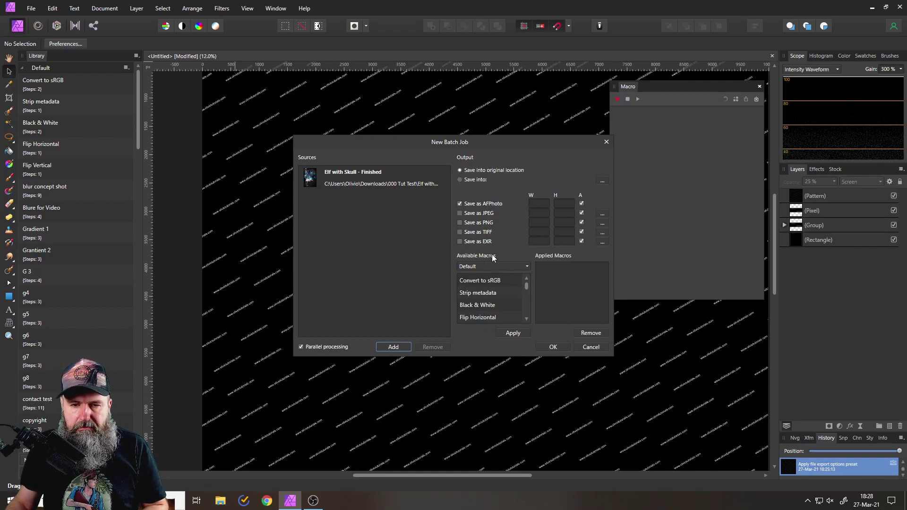
# Step: Apply the Copy10k macro to the batch and output JPEG only instead of AFPhoto
pyautogui.moveTo(527, 285); pyautogui.dragTo(526, 322)
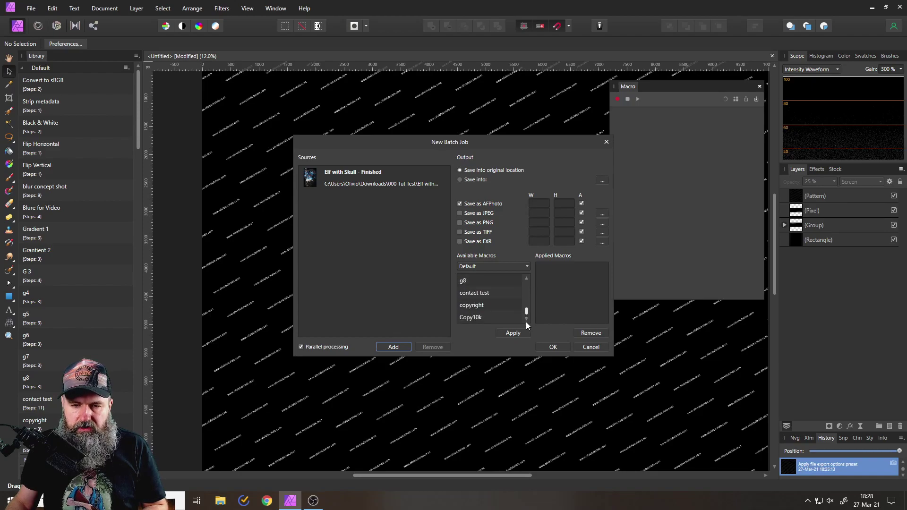
pyautogui.click(487, 318)
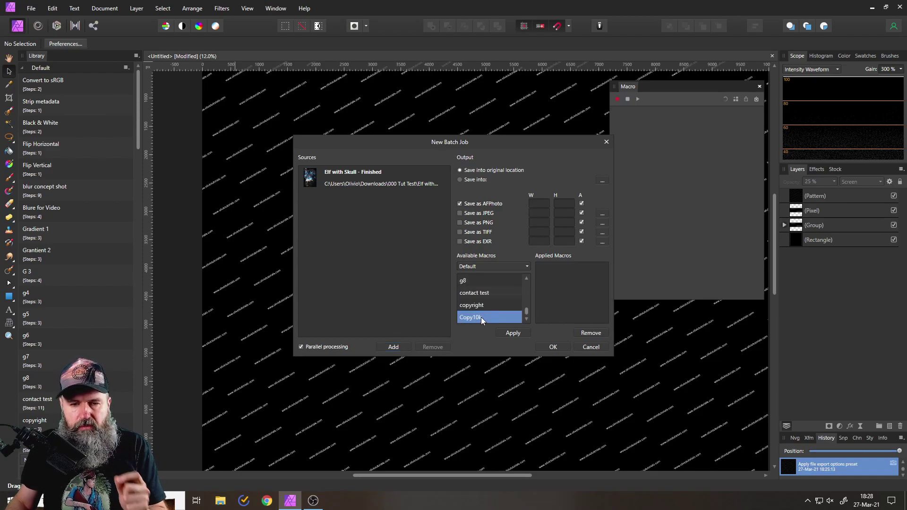
pyautogui.click(508, 334)
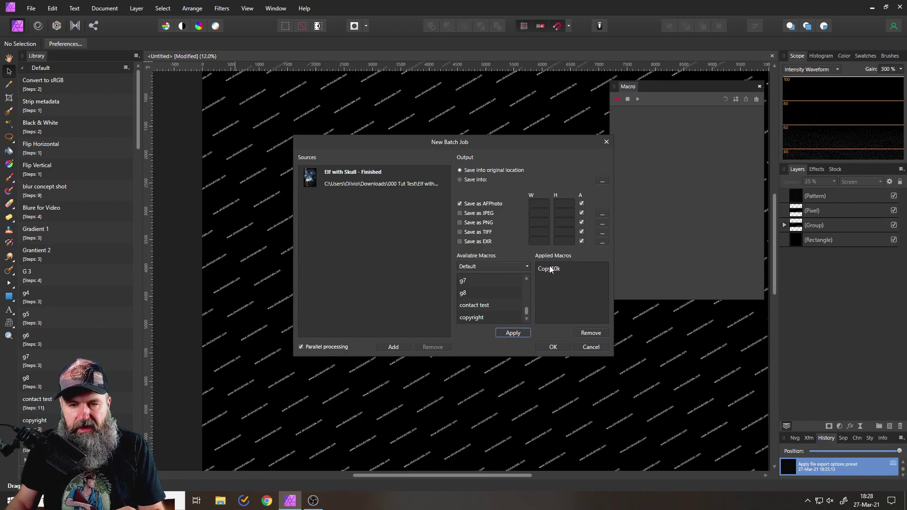
pyautogui.click(464, 296)
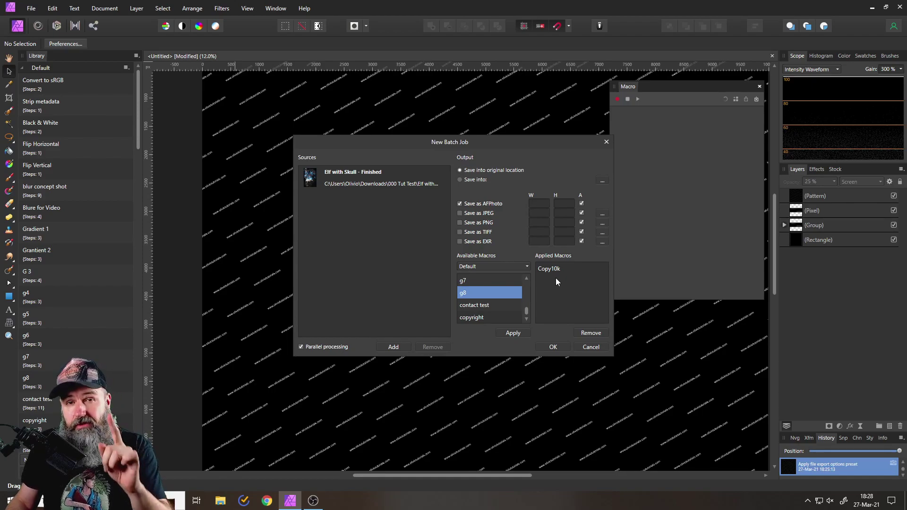
pyautogui.click(460, 214)
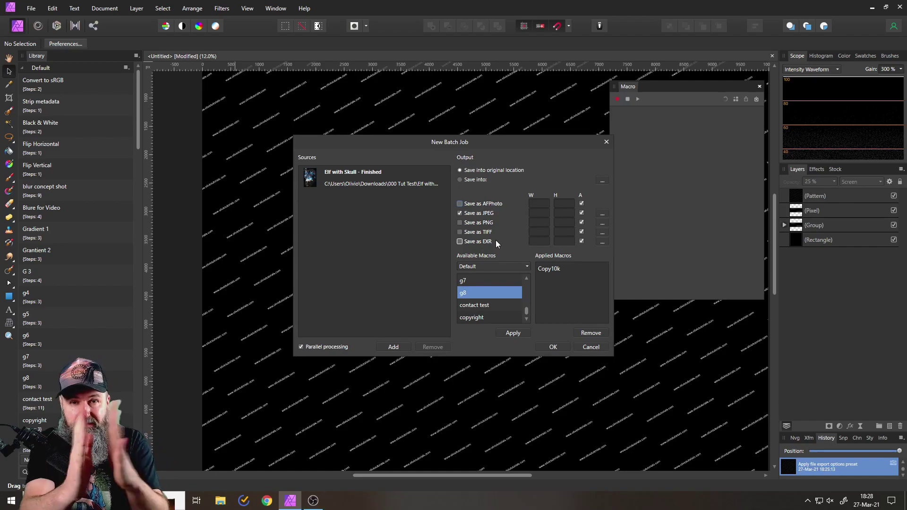
# Step: Save the batch output into a new 'batch' folder inside 000 Tut Test
pyautogui.click(460, 179)
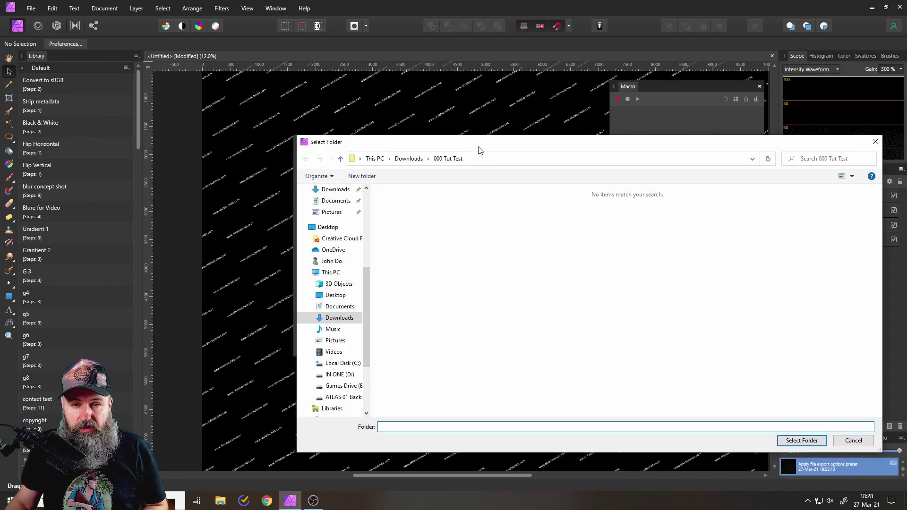
pyautogui.moveTo(478, 148); pyautogui.dragTo(403, 139)
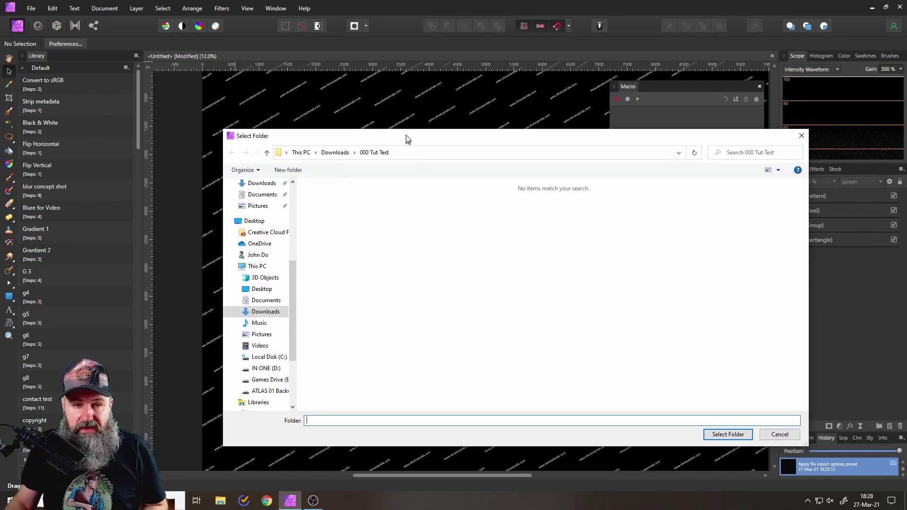
pyautogui.click(292, 171)
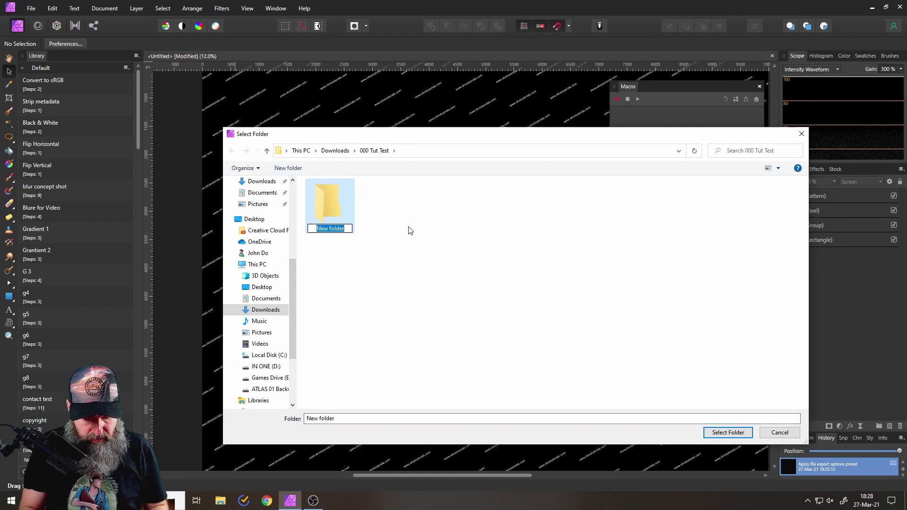
pyautogui.write('batch')
pyautogui.press('Return')
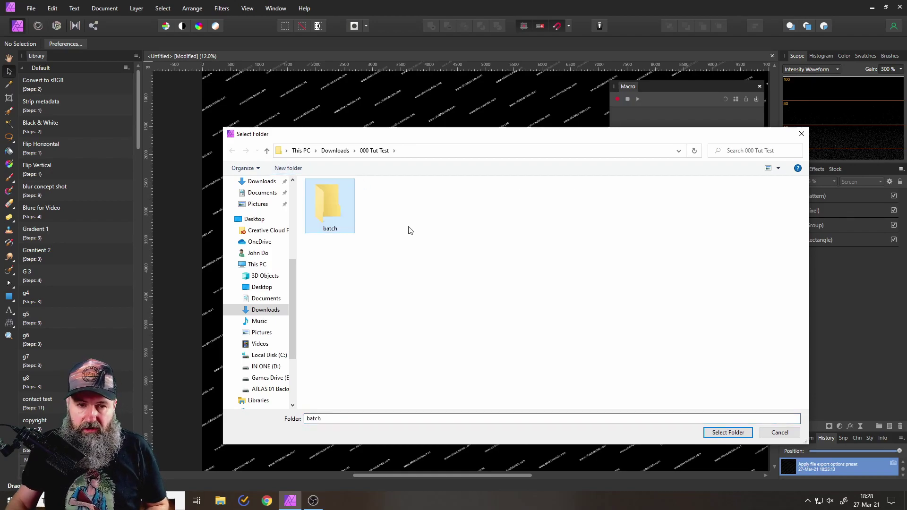
pyautogui.click(727, 432)
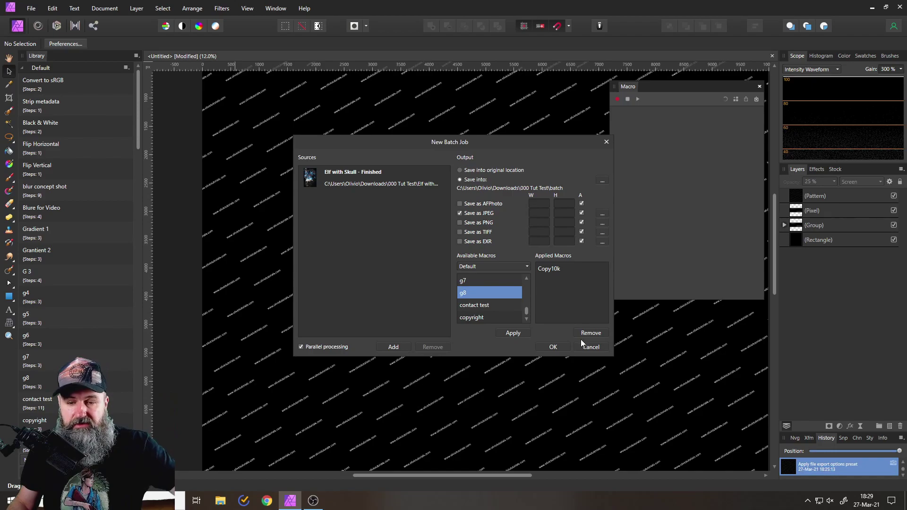
# Step: Run the batch and open Elf with Skull - Finished.jpg from the batch folder to check the watermark
pyautogui.click(553, 347)
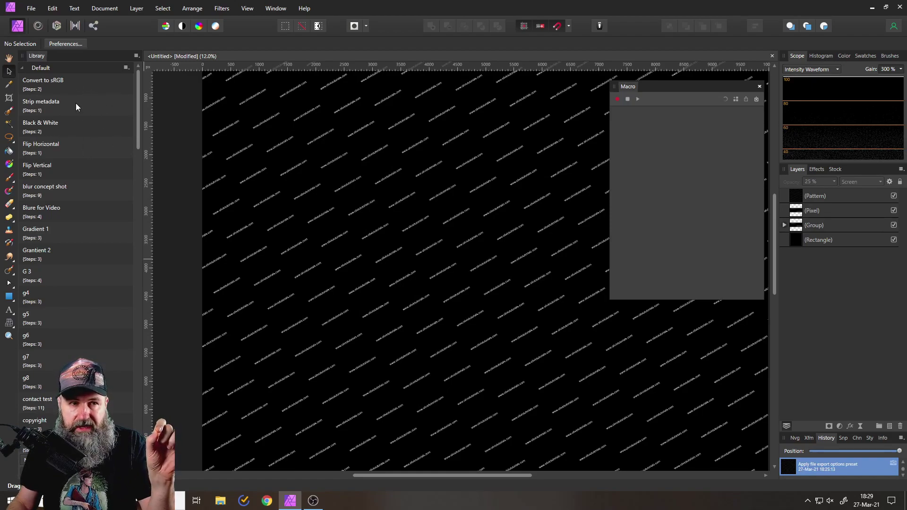
pyautogui.click(31, 8)
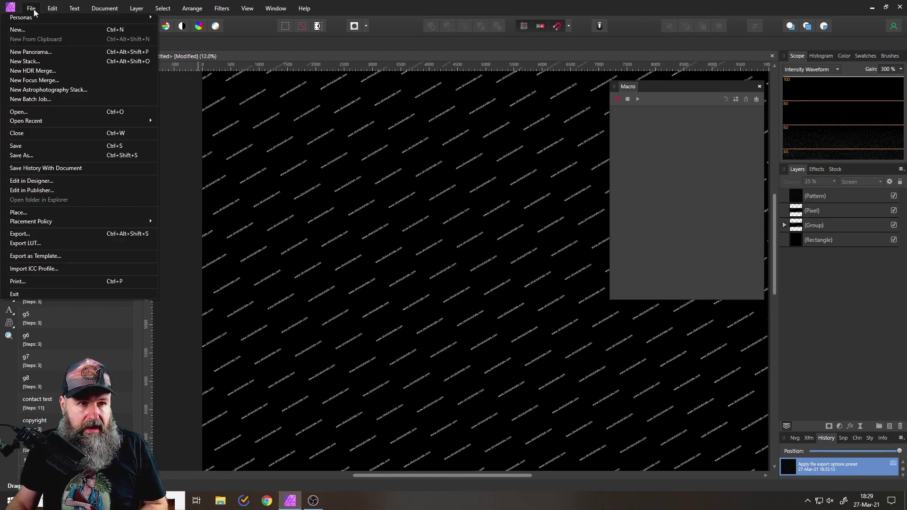
pyautogui.click(35, 115)
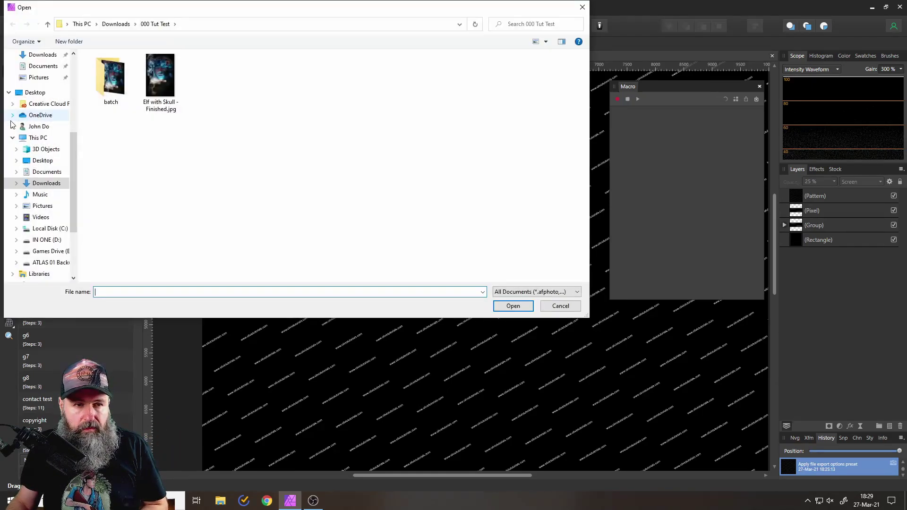
pyautogui.doubleClick(121, 89)
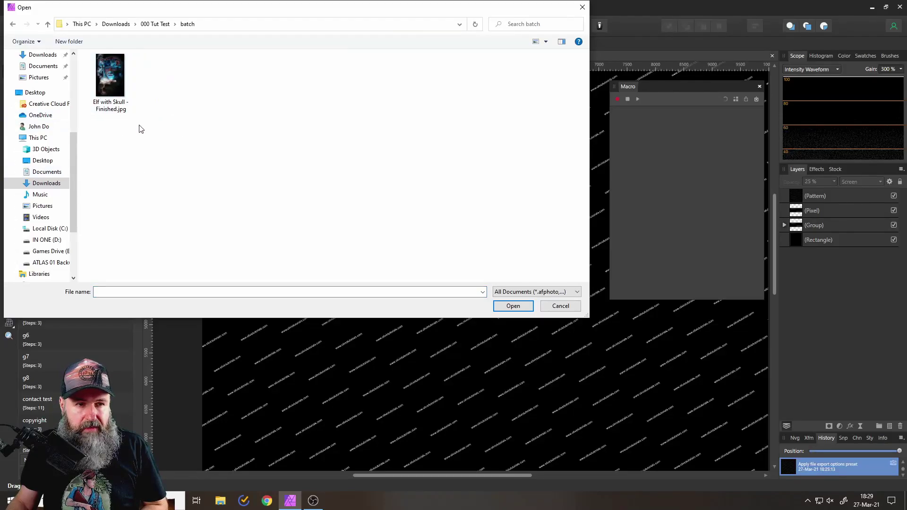
pyautogui.doubleClick(118, 80)
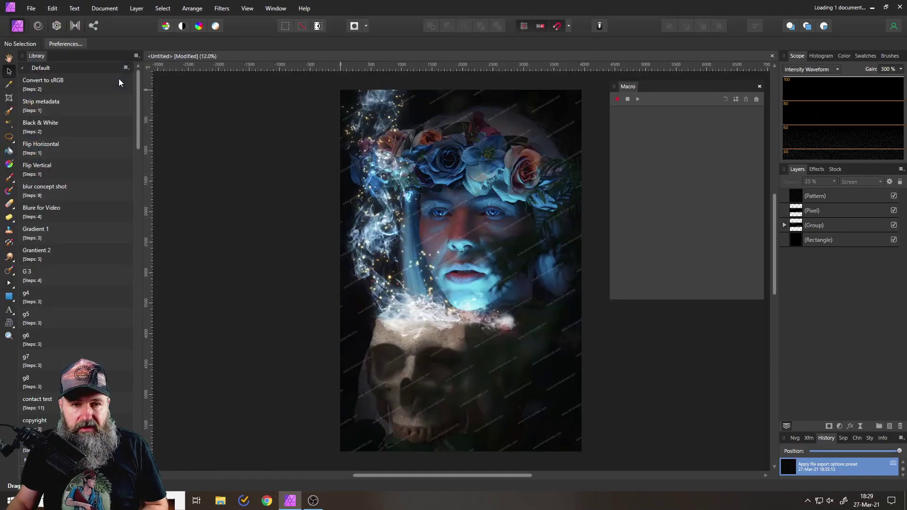
pyautogui.scroll(5, 467, 241)
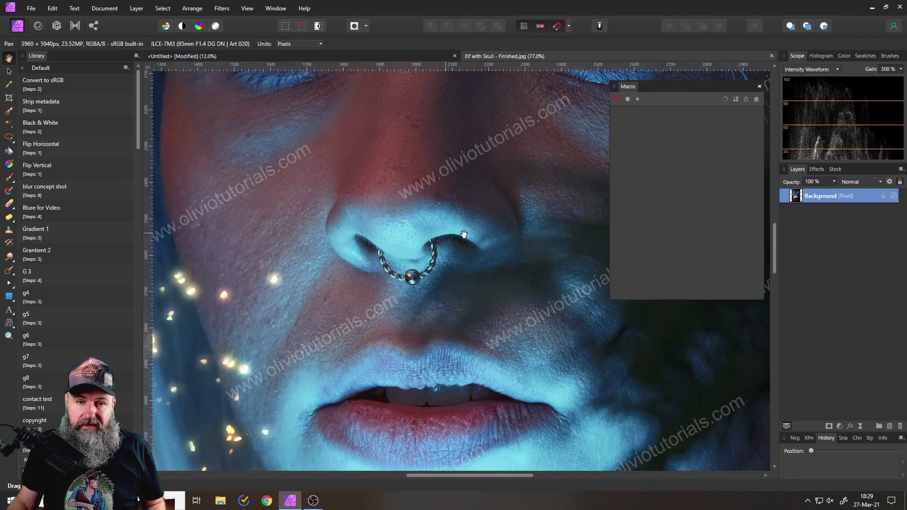
pyautogui.scroll(-5, 464, 235)
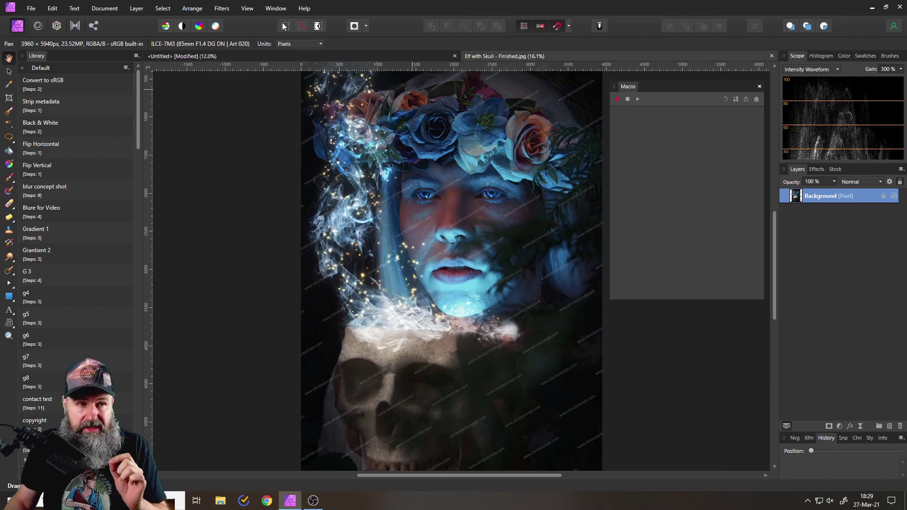
# Step: Open the original Elf with Skull image from the 000 Tut Test folder
pyautogui.click(31, 8)
pyautogui.click(34, 112)
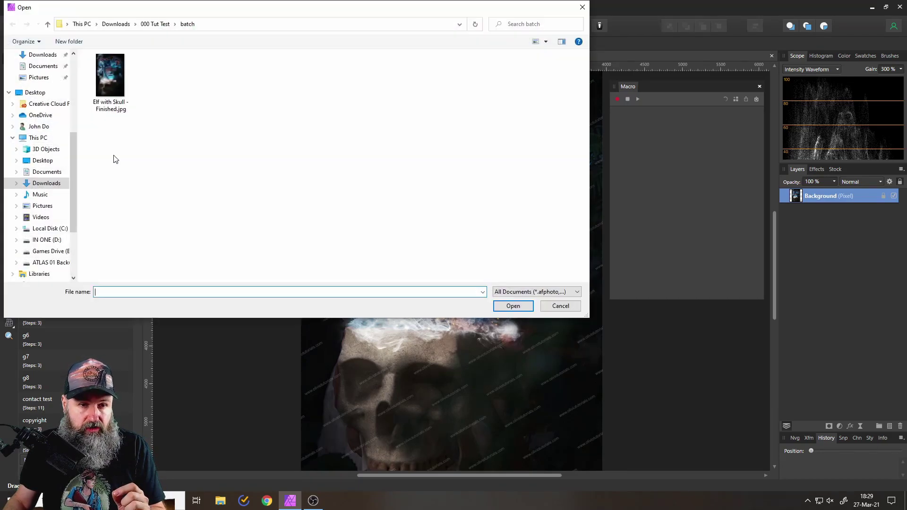
pyautogui.click(163, 24)
pyautogui.doubleClick(156, 80)
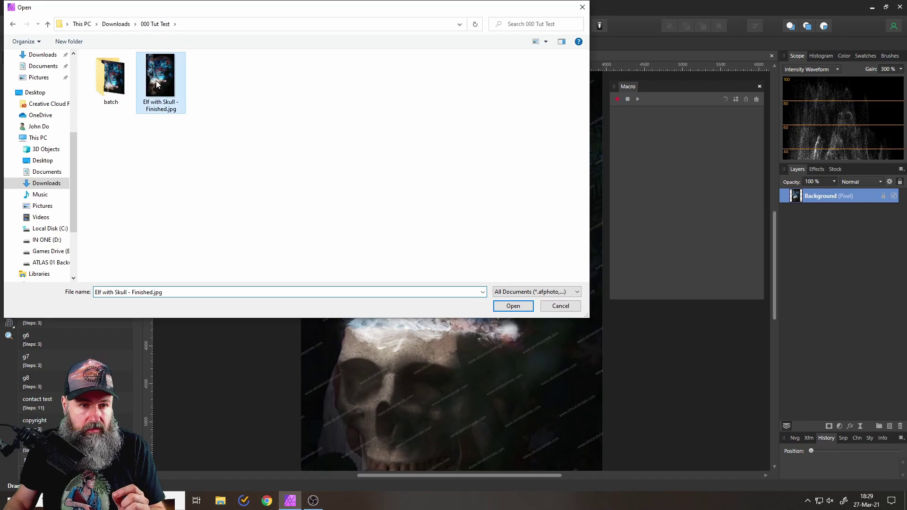
# Step: Export the image as a JPEG resized to 1000 × 1500 px
pyautogui.click(30, 9)
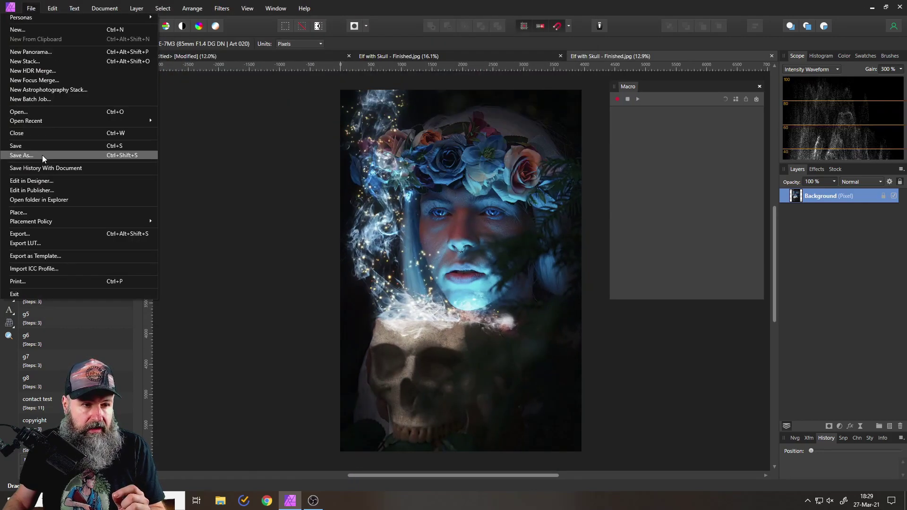
pyautogui.click(52, 233)
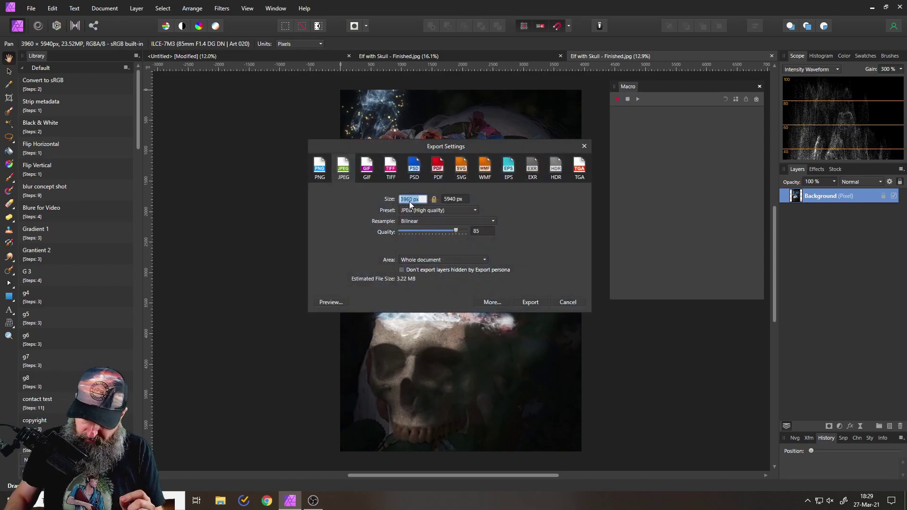
pyautogui.write('1000')
pyautogui.click(463, 201)
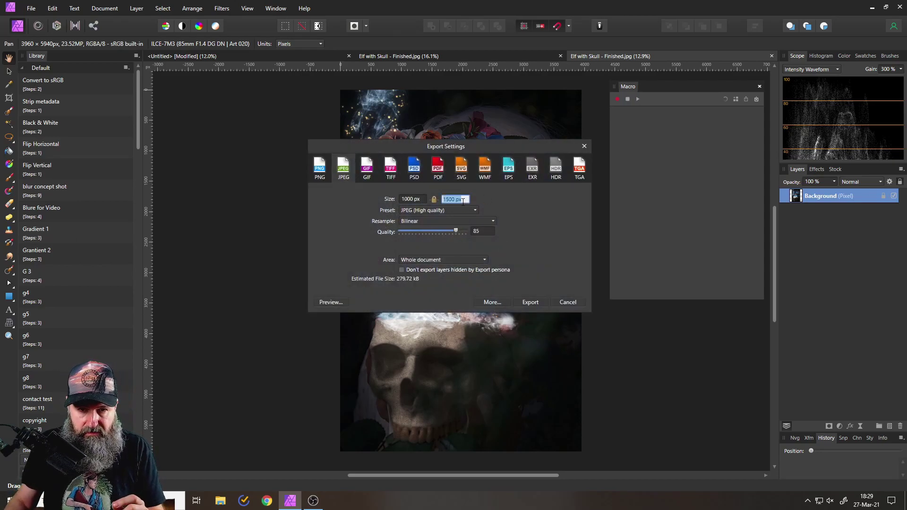
pyautogui.click(530, 302)
pyautogui.click(31, 8)
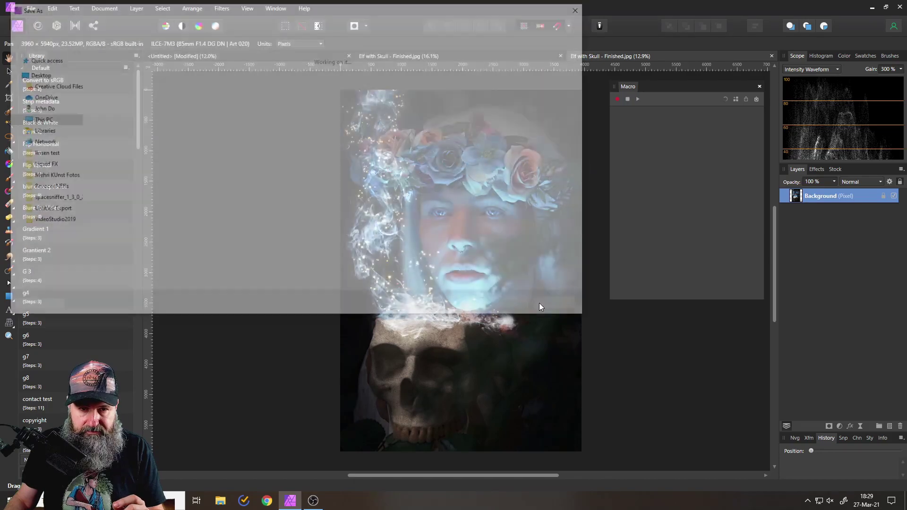
# Step: Open Elf with Skull - Finished small.jpg from the batch folder and zoom to inspect its watermark
pyautogui.click(31, 99)
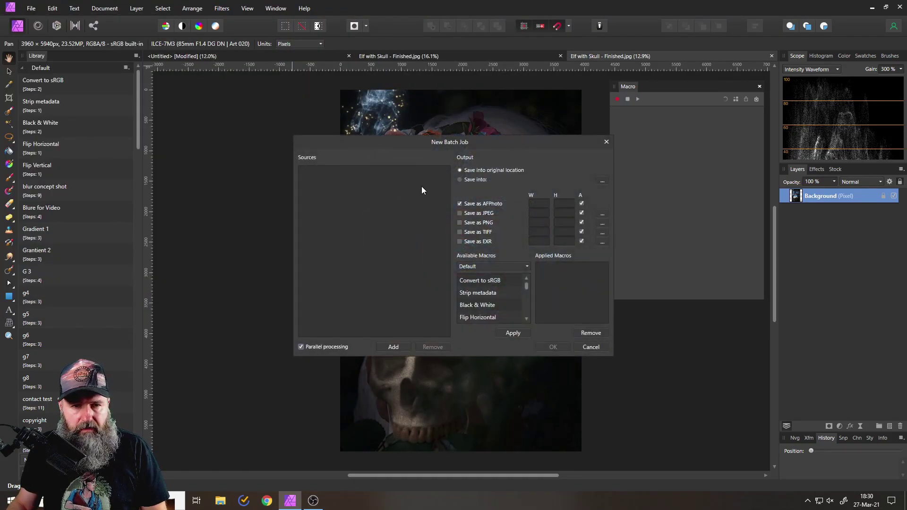
pyautogui.click(393, 346)
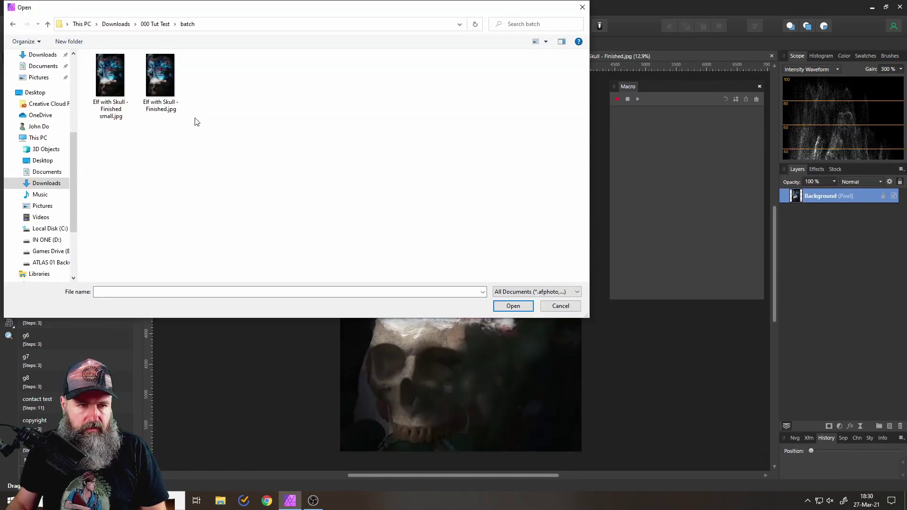
pyautogui.click(118, 91)
pyautogui.doubleClick(117, 91)
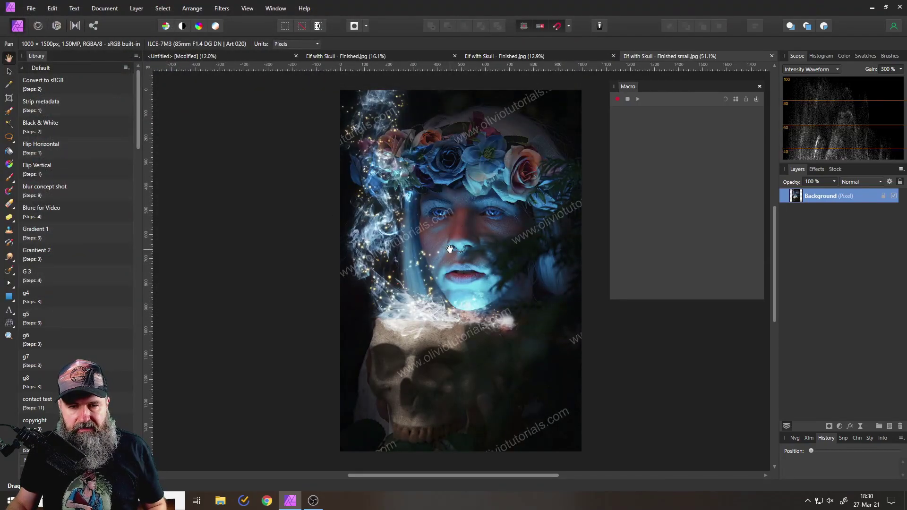
pyautogui.scroll(2, 467, 274)
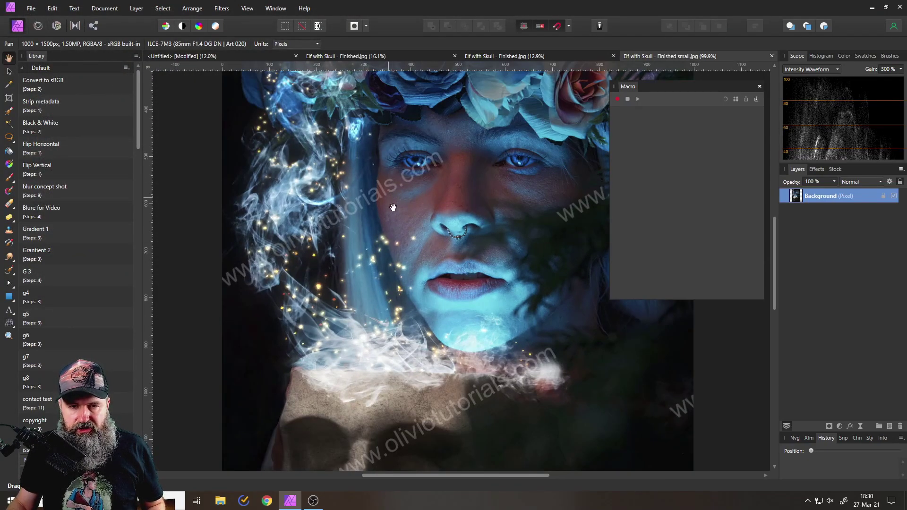
pyautogui.scroll(-3, 467, 274)
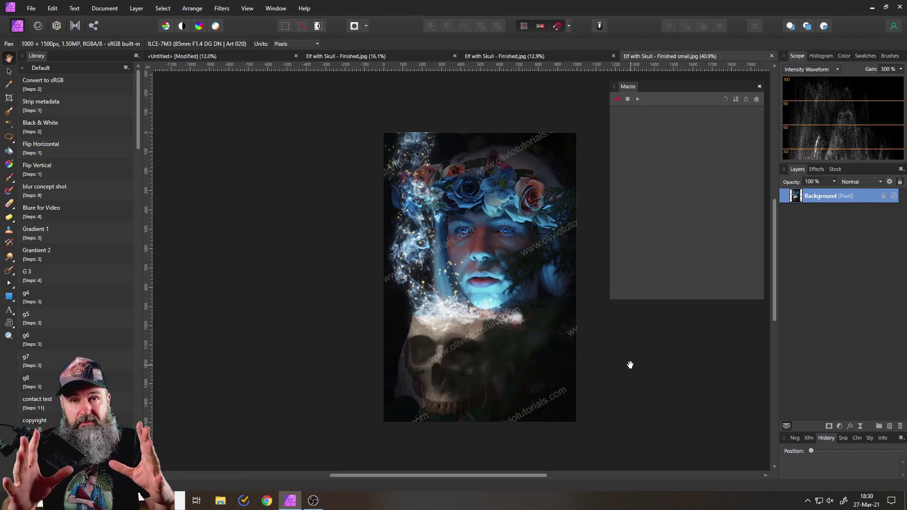